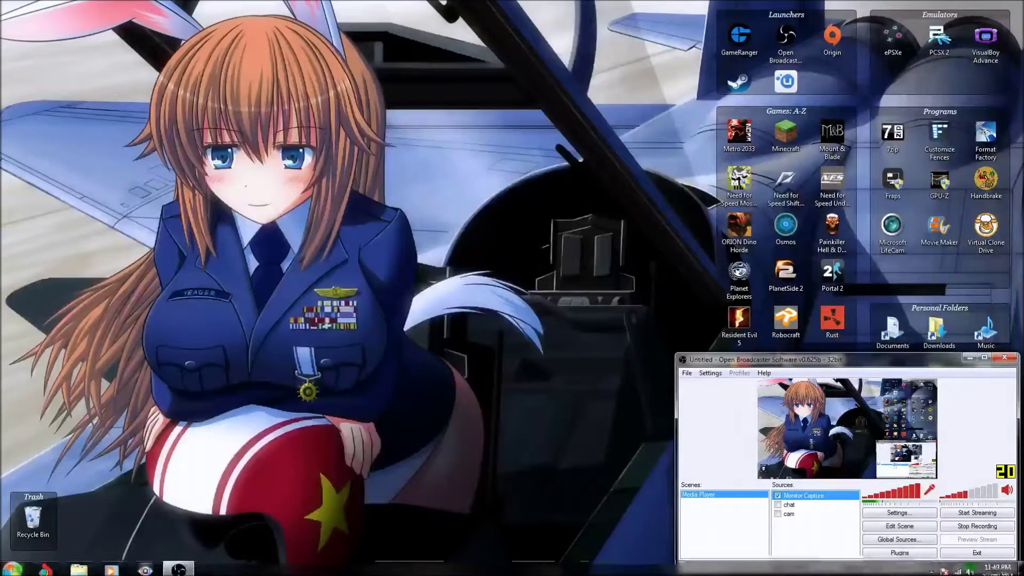
Apply the Folder Options setting that shows hidden files, folders, and drives, and close the Control Panel
click(13, 565)
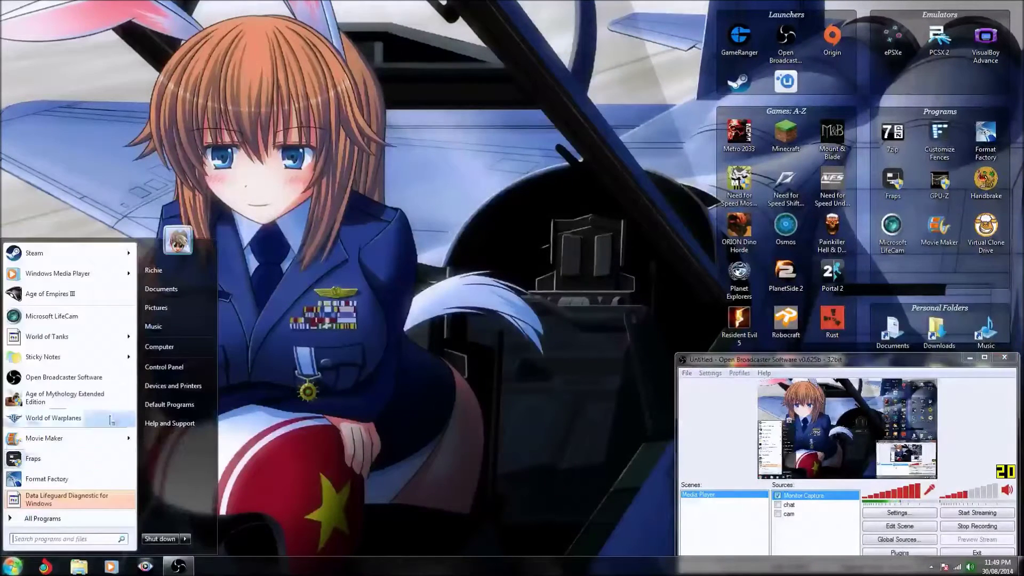
click(164, 367)
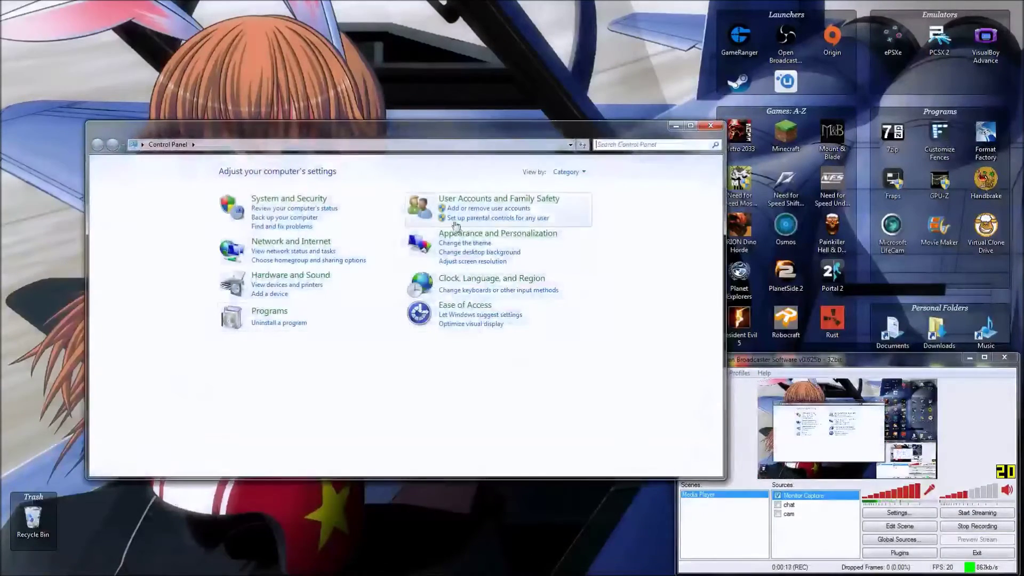
click(485, 237)
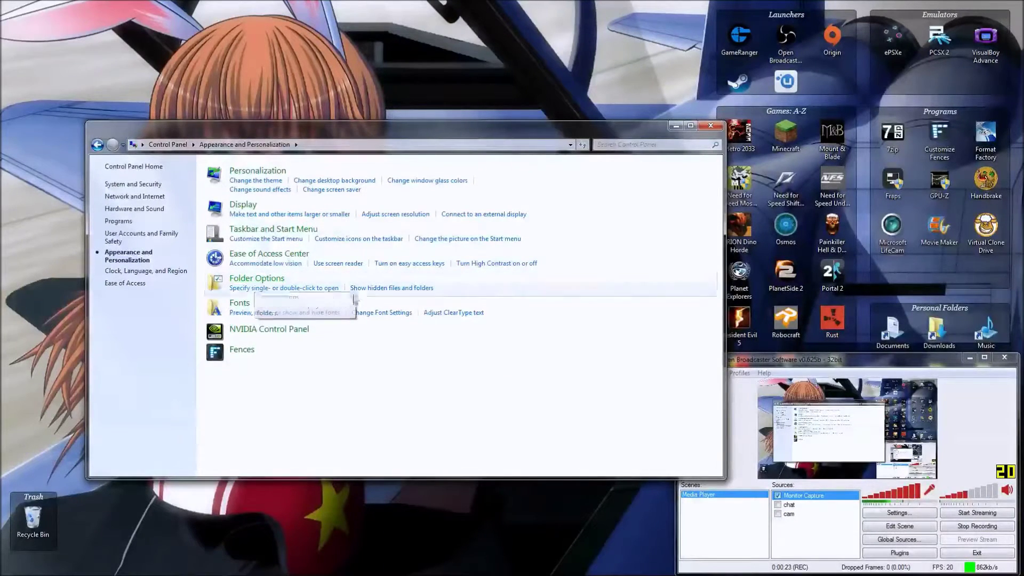
click(372, 293)
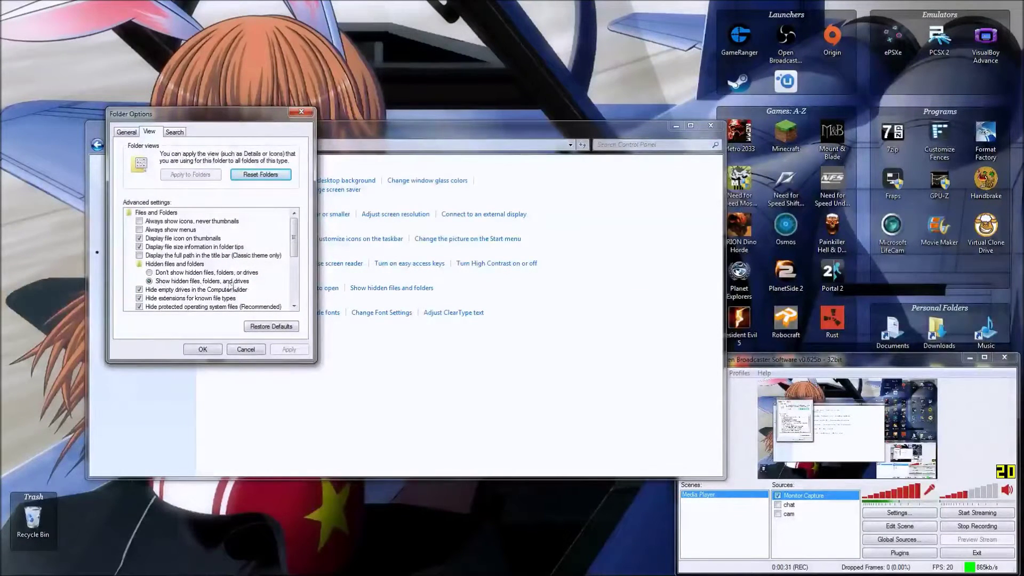
click(217, 350)
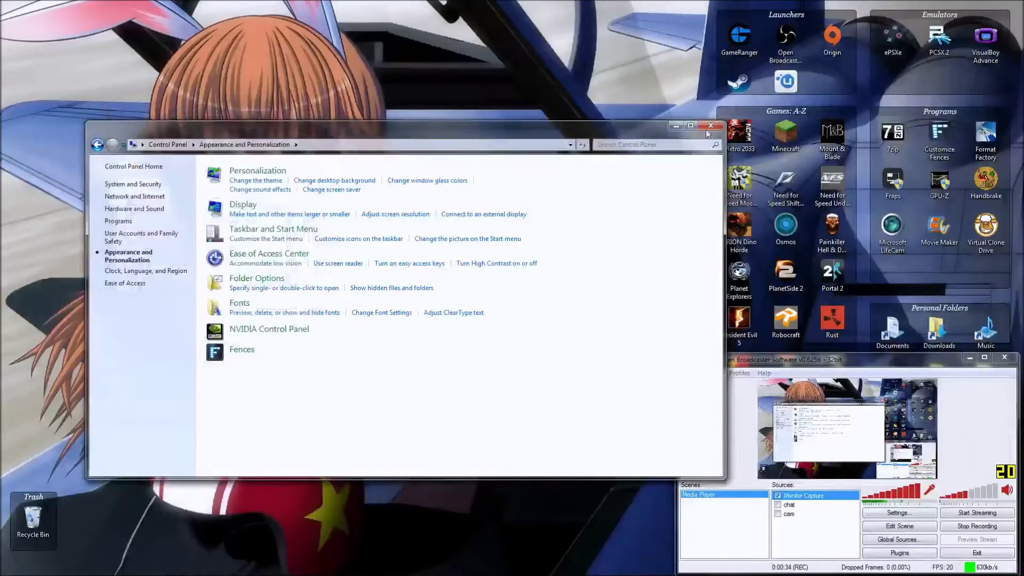
click(709, 127)
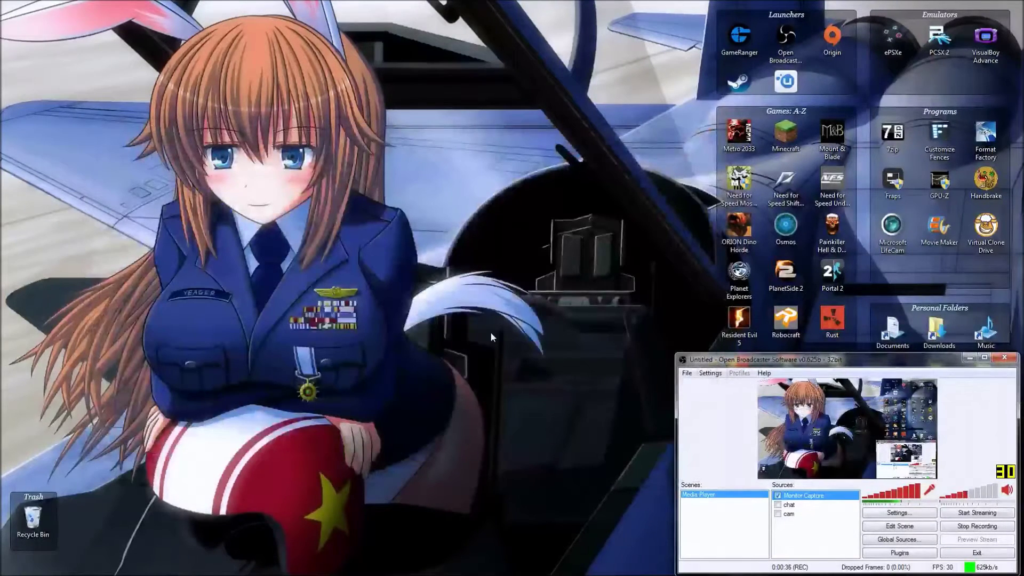
Restore the forge-1.7.10-10.13.0.1180-installer JAR file from the Recycle Bin and close the Recycle Bin window
double_click(37, 536)
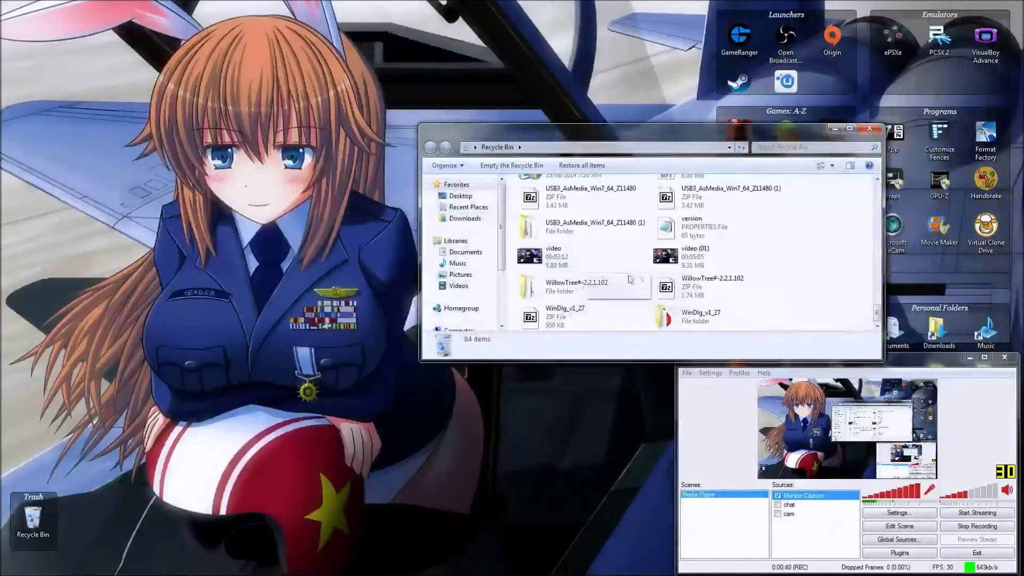
scroll(850, 309, up, 3)
scroll(839, 308, up, 3)
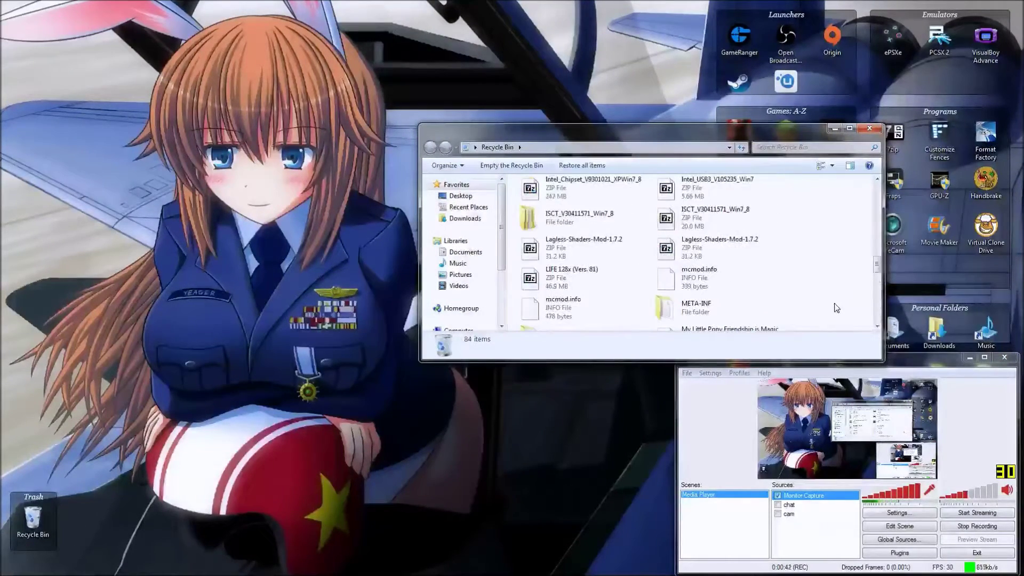
scroll(824, 305, up, 5)
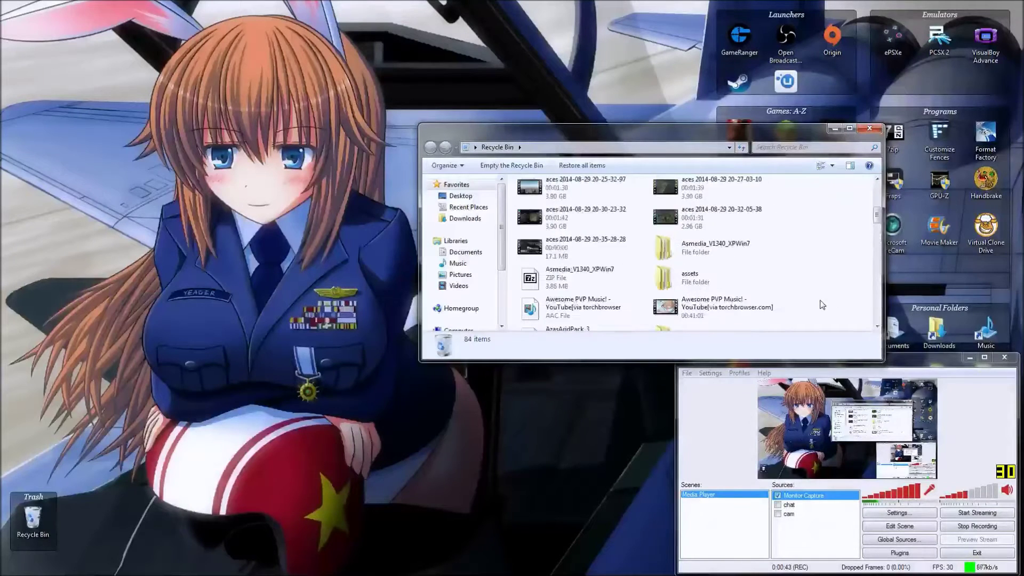
scroll(822, 304, up, 3)
scroll(822, 305, down, 3)
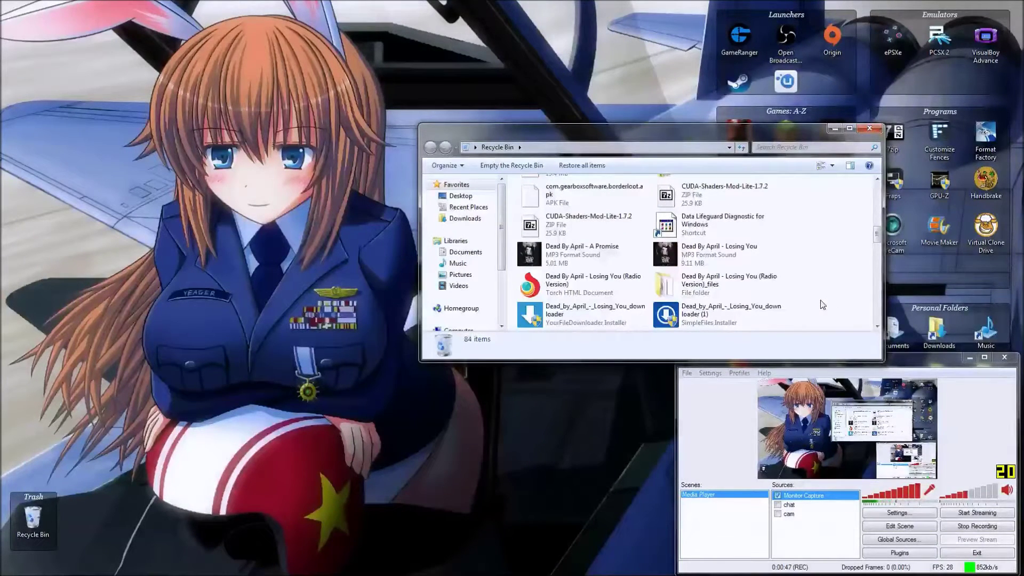
scroll(823, 304, down, 1)
click(720, 285)
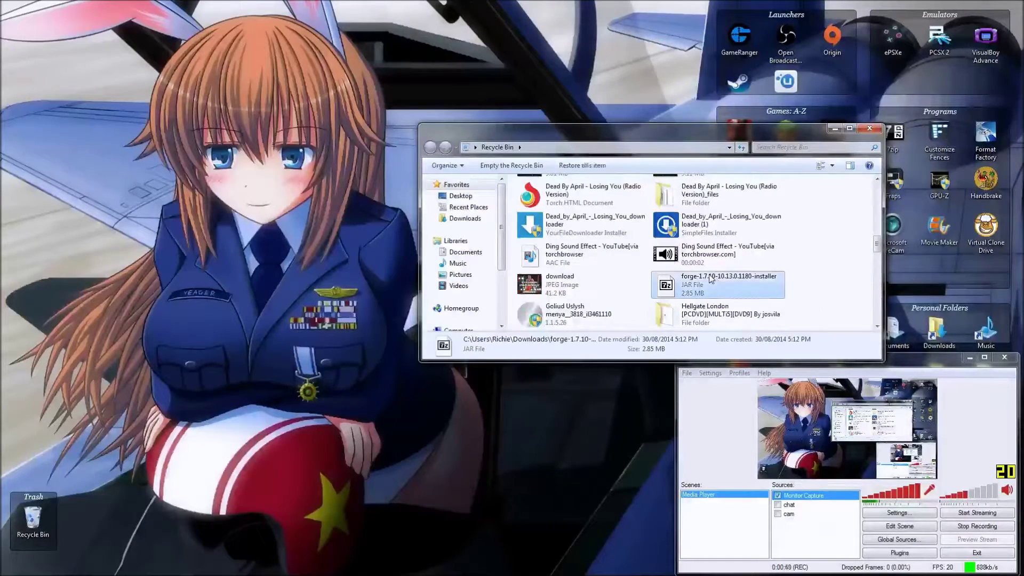
click(573, 165)
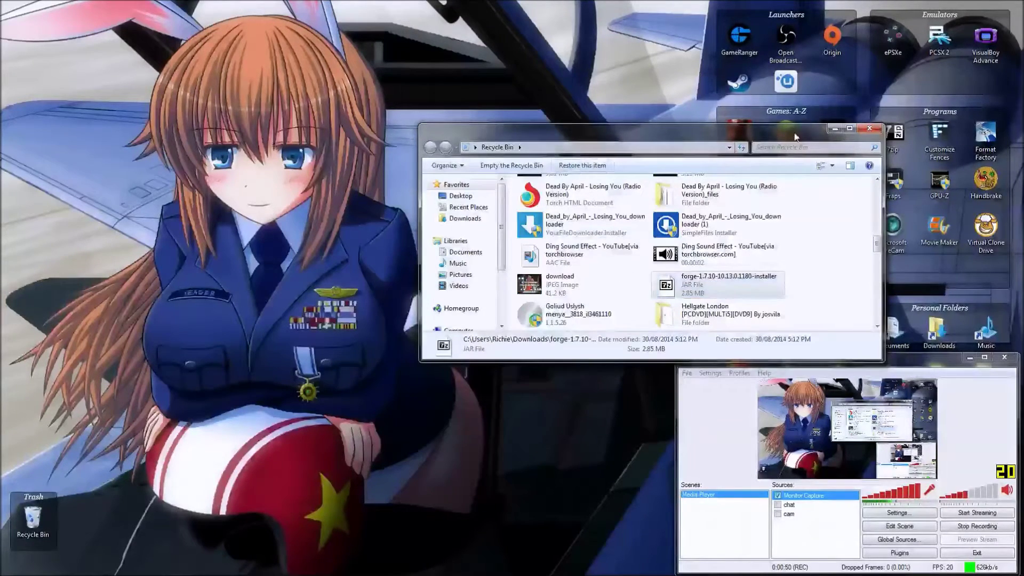
click(868, 129)
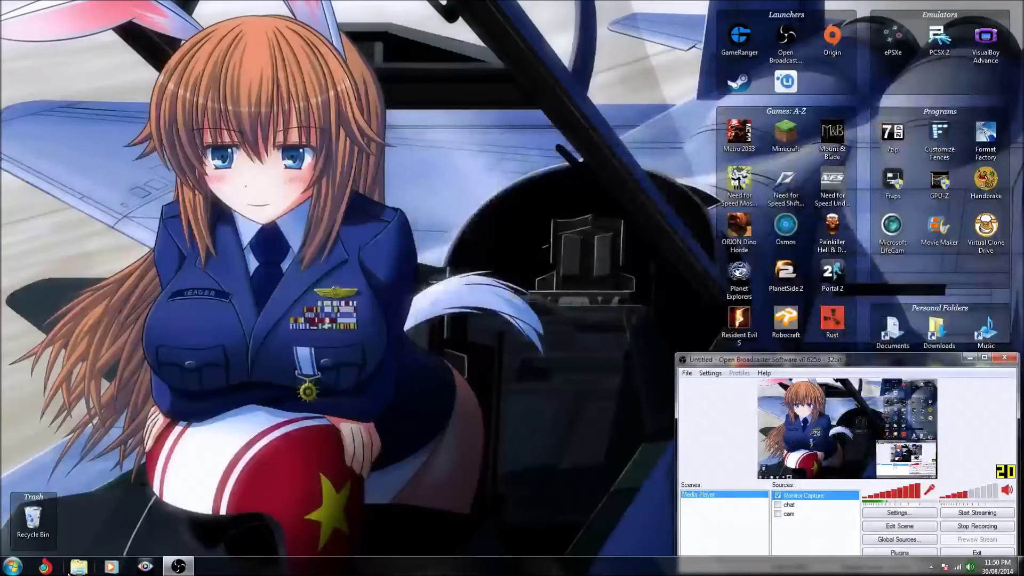
Open the shaderpacks folder inside .minecraft, under AppData\Roaming in the user's profile folder
click(77, 567)
click(466, 218)
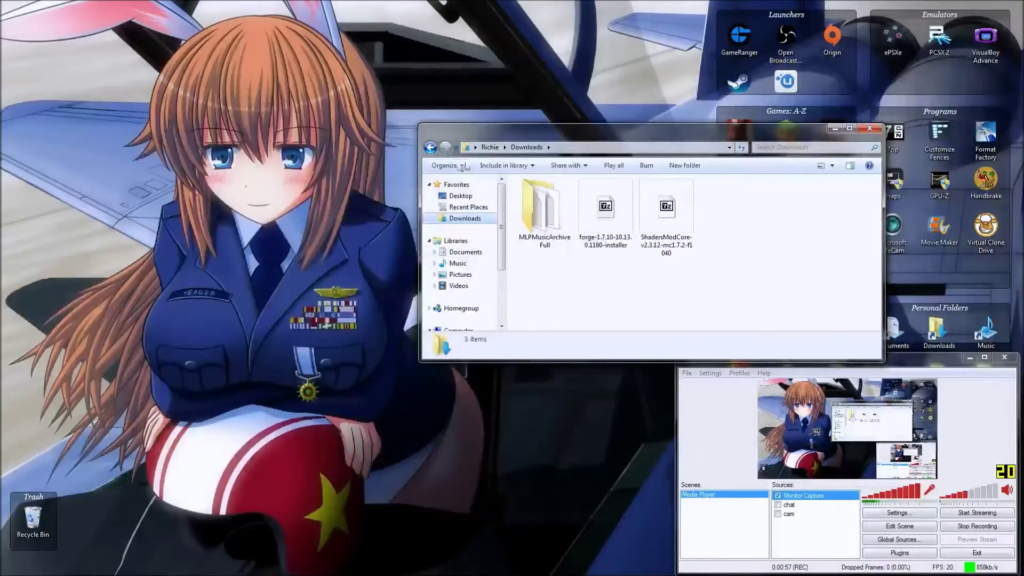
click(490, 147)
double_click(525, 211)
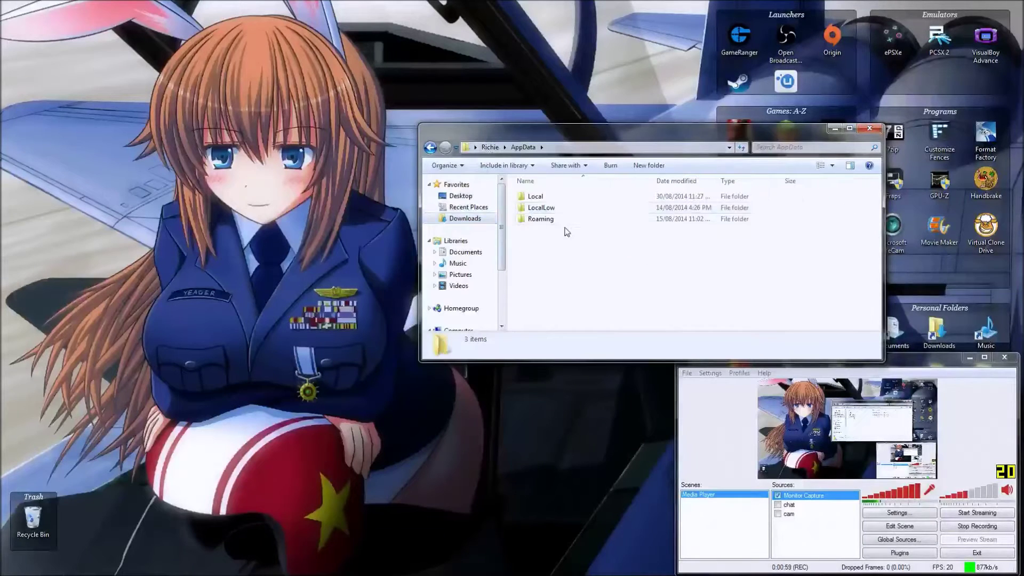
double_click(540, 219)
double_click(544, 219)
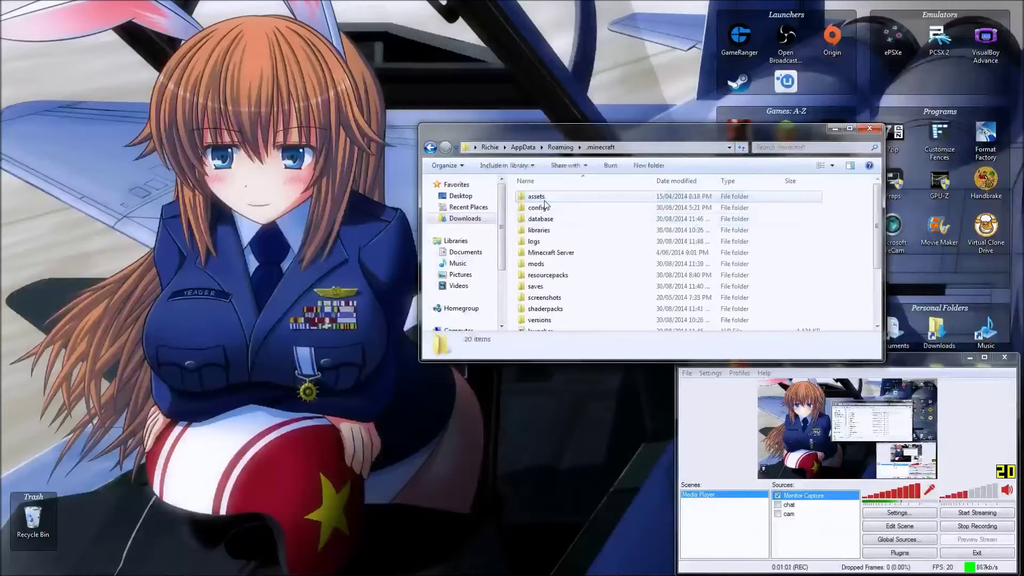
click(559, 310)
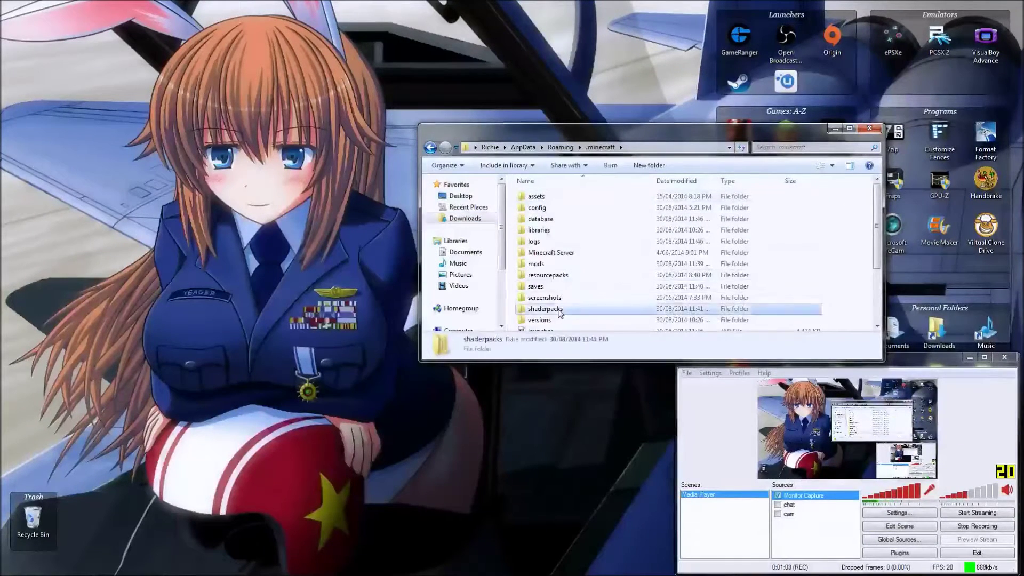
double_click(559, 311)
Move the SEUS-v10.1-Ultra ZIP file from shaderpacks to the Downloads folder
right_click(545, 199)
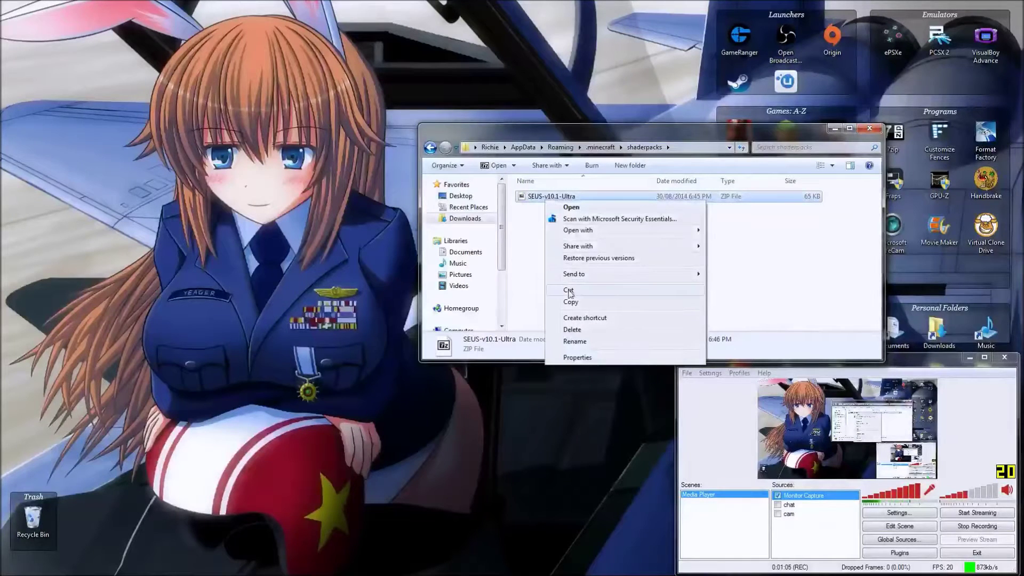
click(569, 291)
click(464, 218)
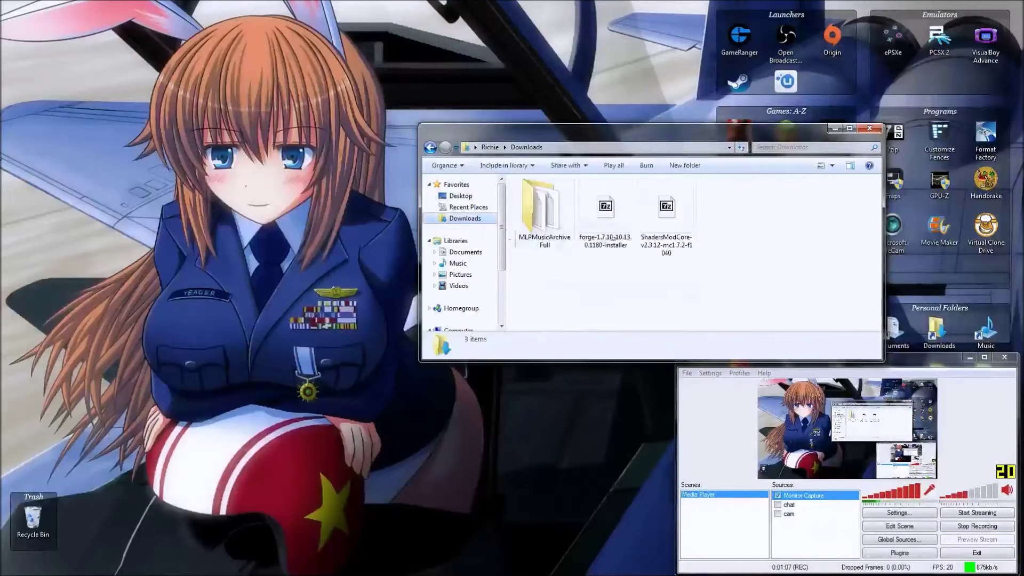
right_click(728, 230)
click(754, 317)
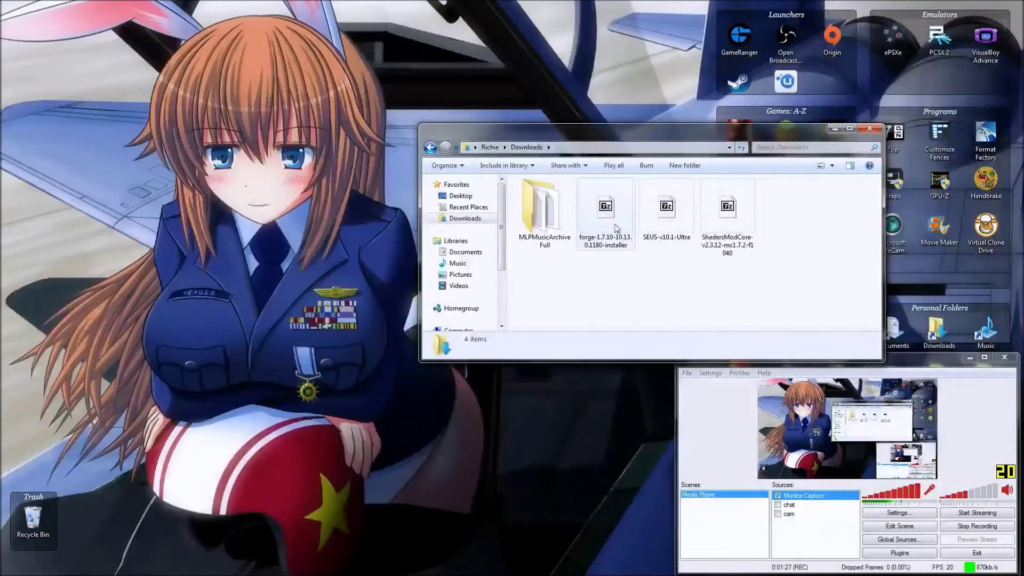
Run the forge-1.7.10-10.13.0.1180-installer with Java(TM) Platform SE binary and install the Forge client
mouse_move(614, 224)
right_click(608, 222)
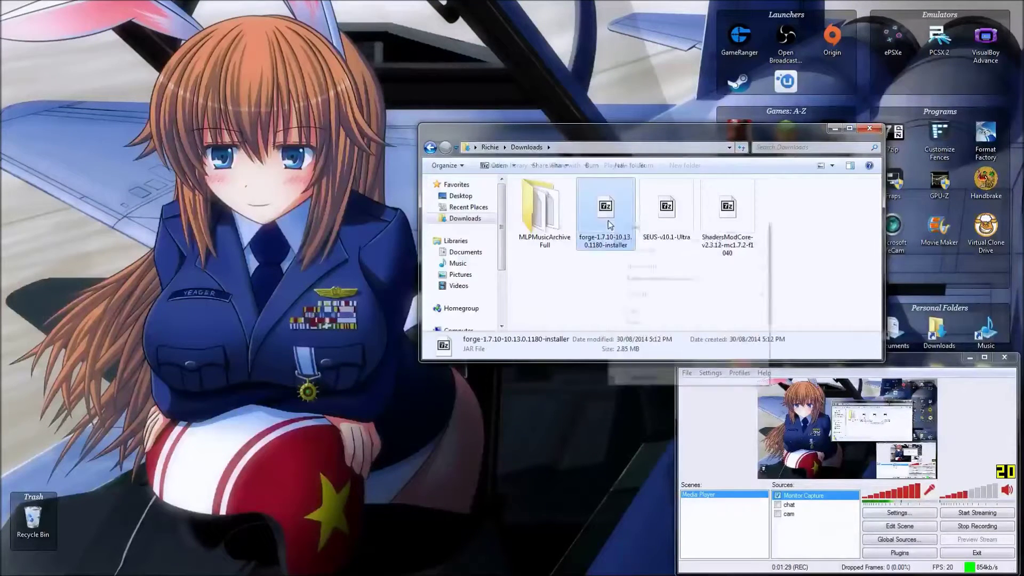
mouse_move(641, 252)
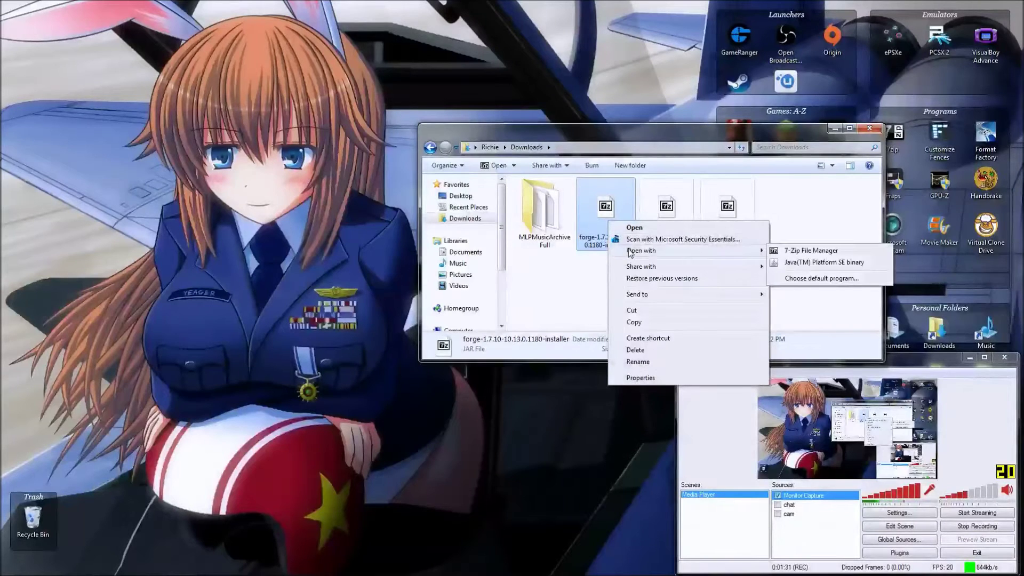
click(797, 266)
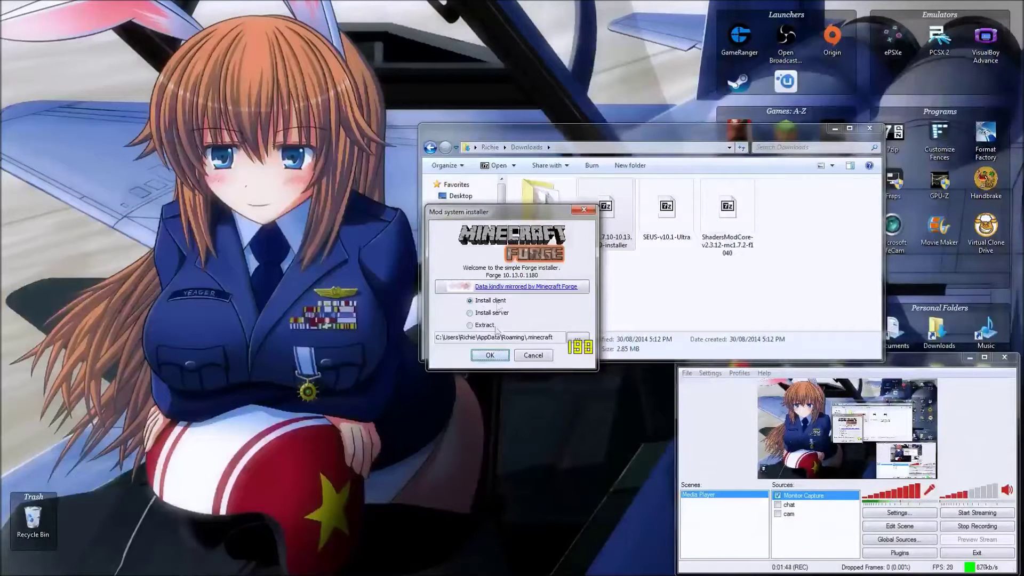
click(490, 355)
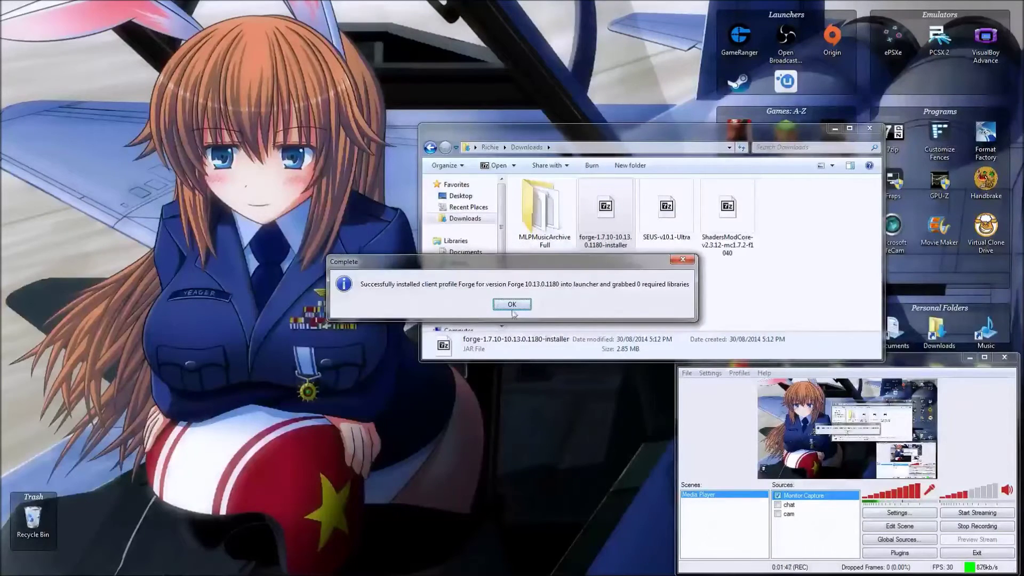
click(512, 305)
click(590, 297)
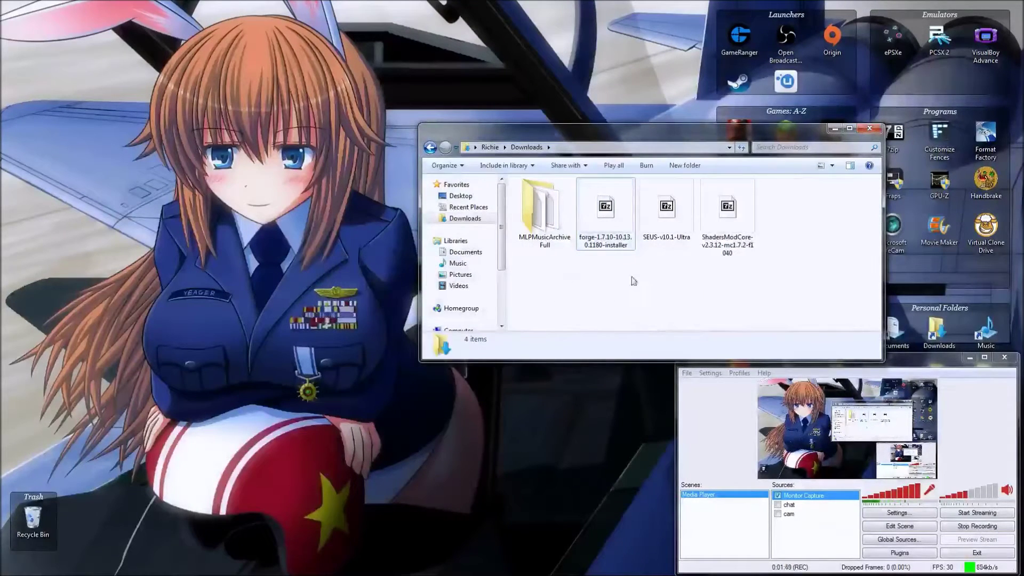
Copy the ShadersModCore-v2.3.12-mc1.7.2-f1040 JAR file from Downloads and open the System (C:) drive
right_click(722, 239)
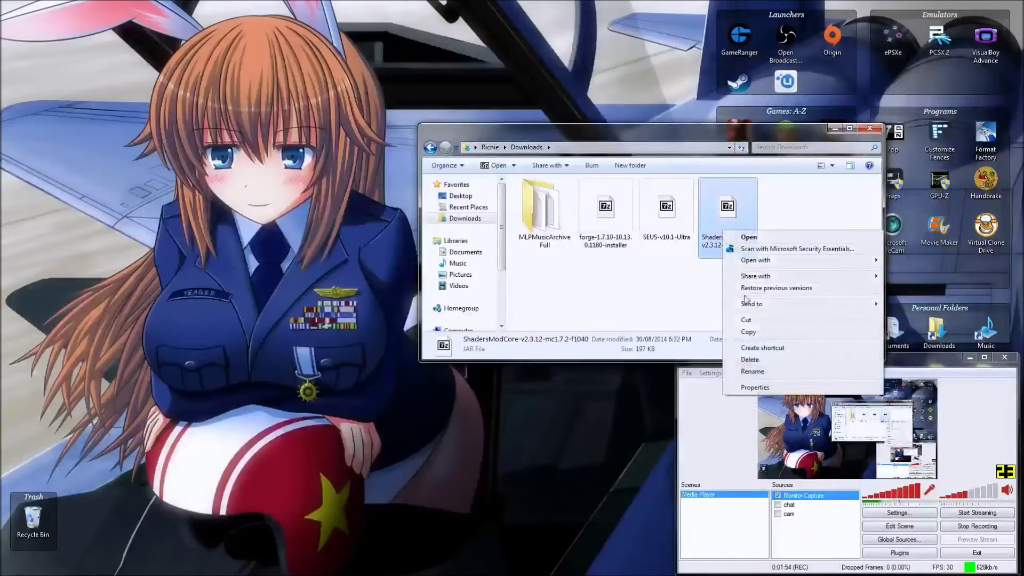
click(750, 331)
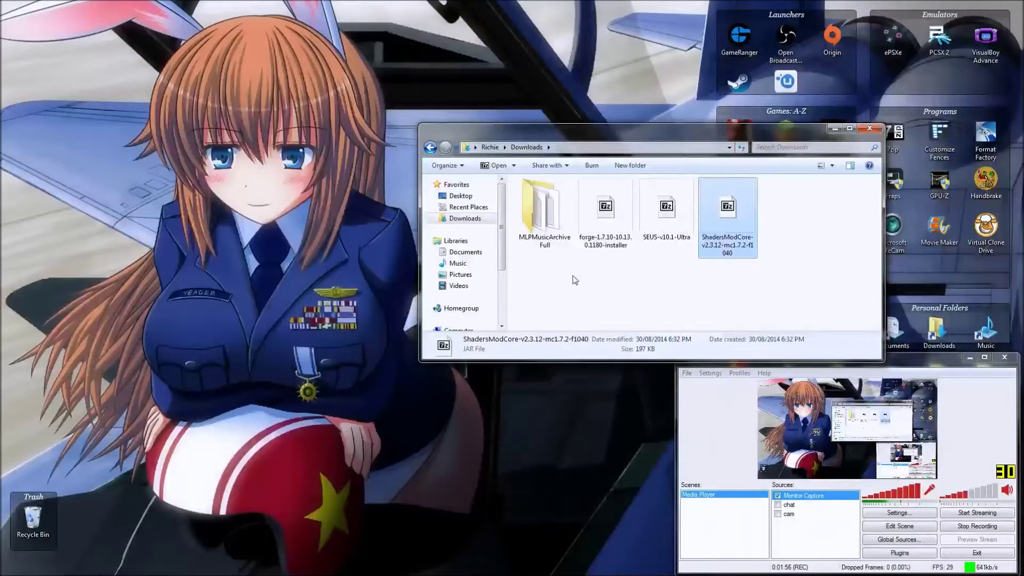
click(489, 147)
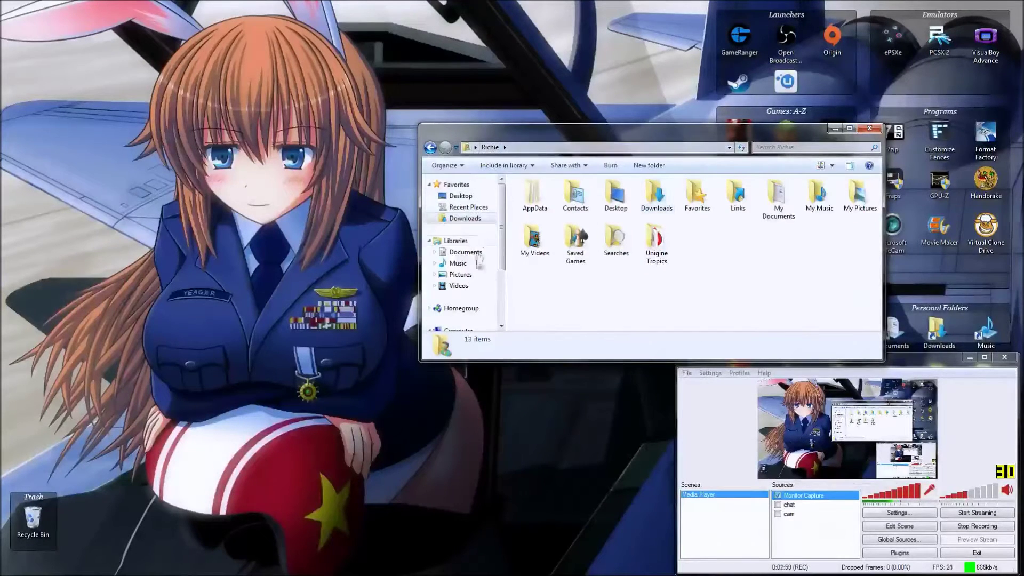
click(505, 305)
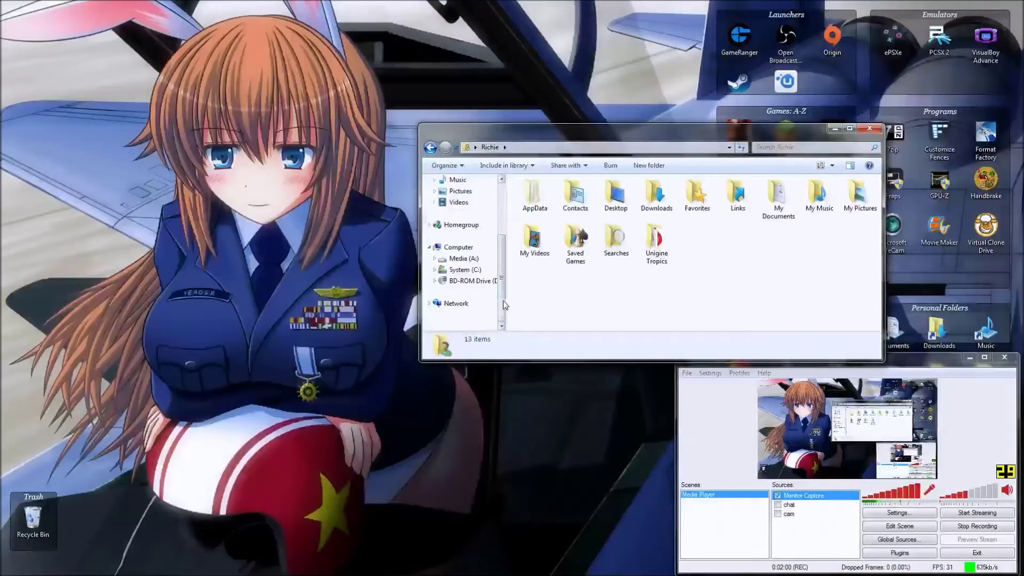
click(455, 248)
double_click(685, 213)
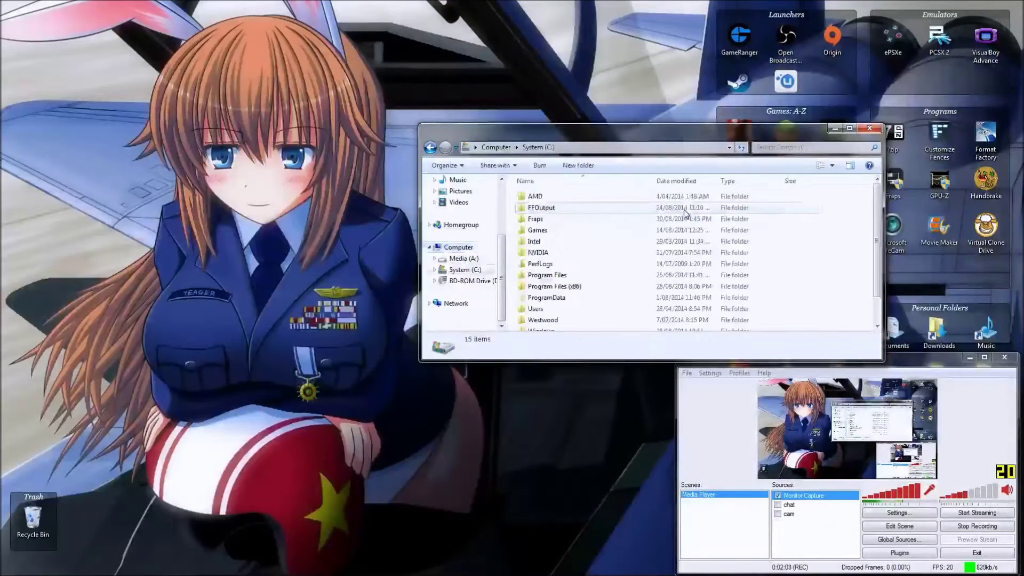
Open the .minecraft folder through Users, the user's profile folder, AppData and Roaming
double_click(544, 314)
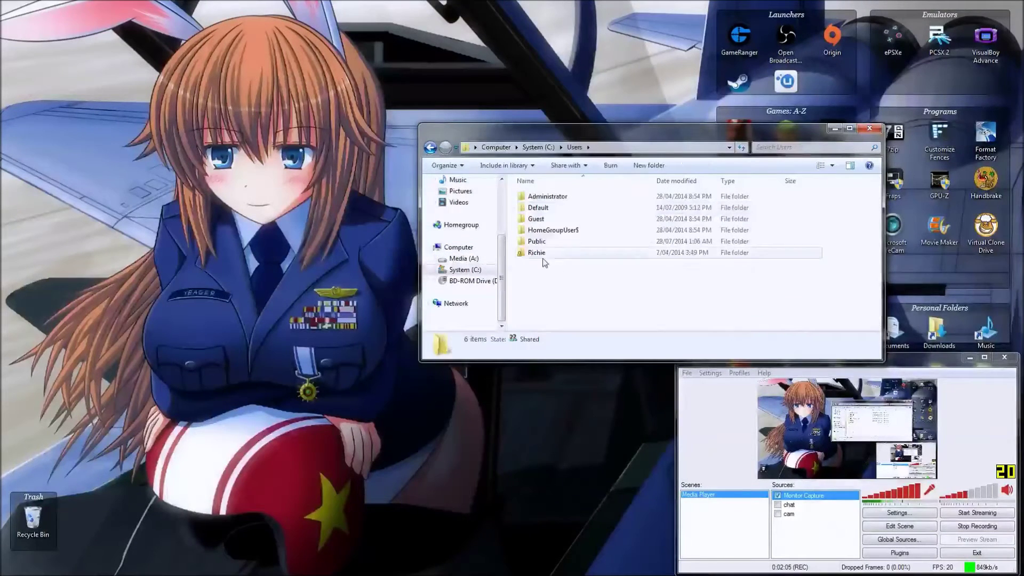
double_click(537, 252)
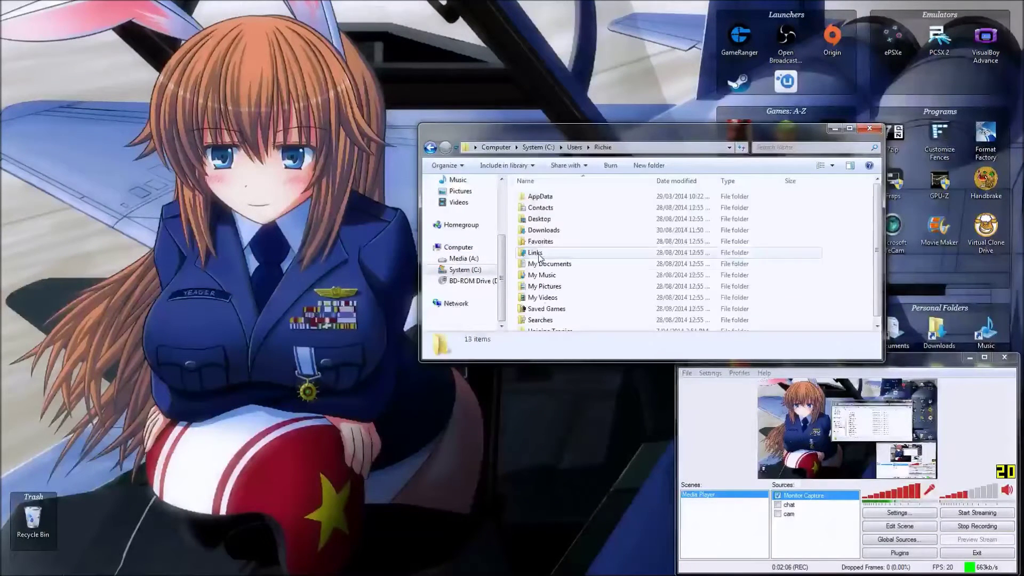
double_click(538, 198)
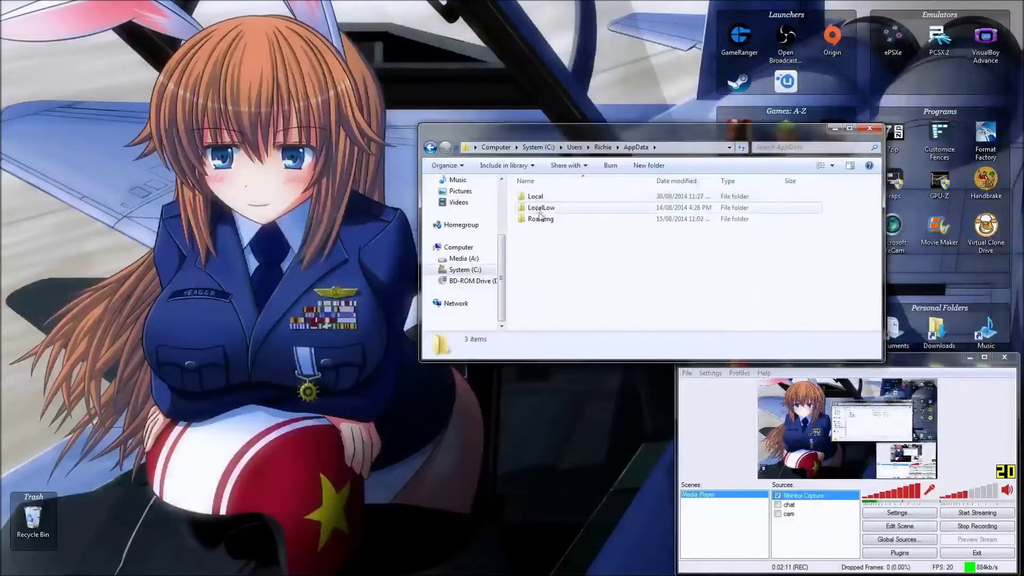
double_click(541, 219)
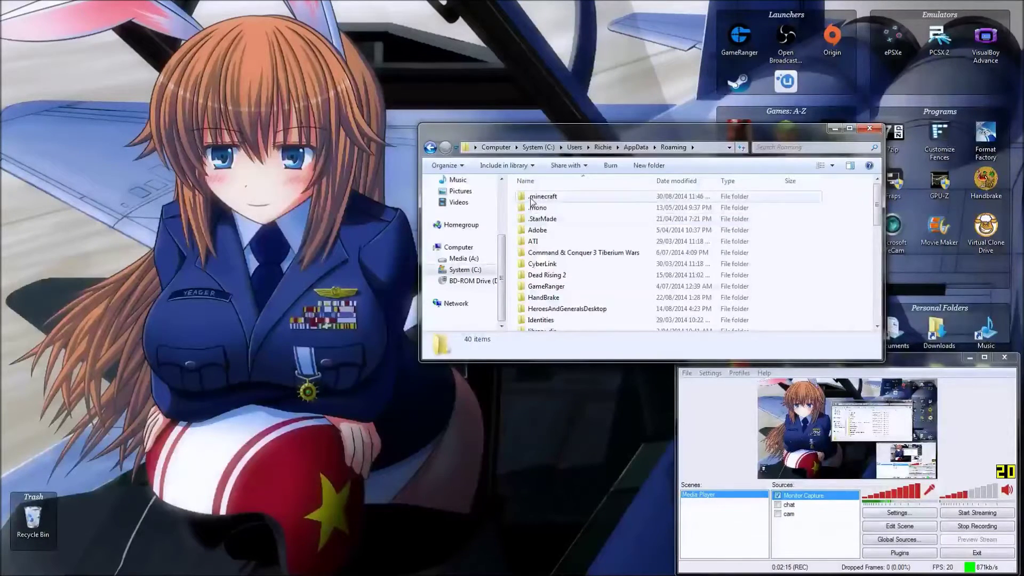
double_click(531, 200)
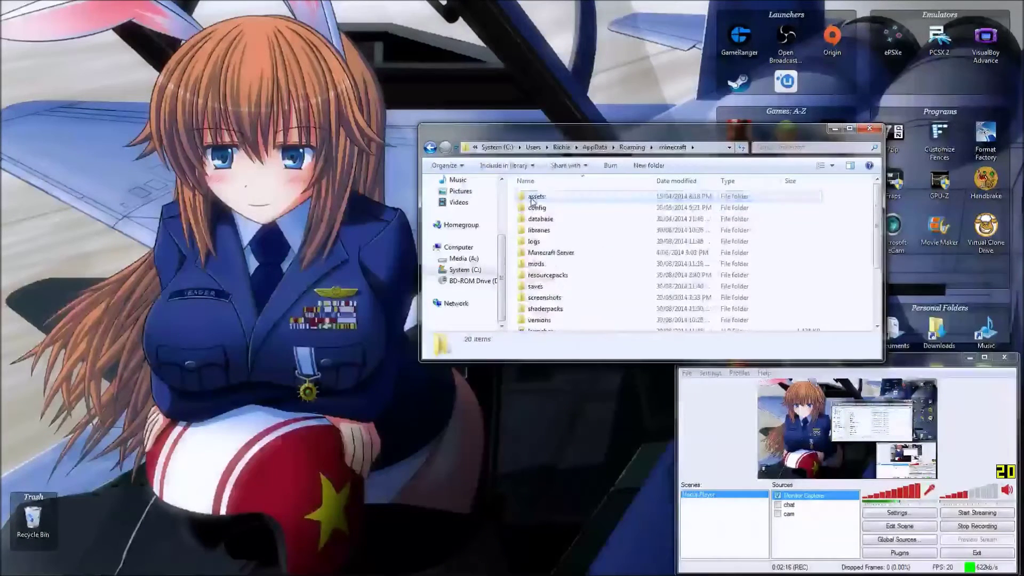
Open the mods folder inside .minecraft, the destination for the ShadersModCore-v2.3.12-mc1.7.2-f1040 JAR file
double_click(536, 265)
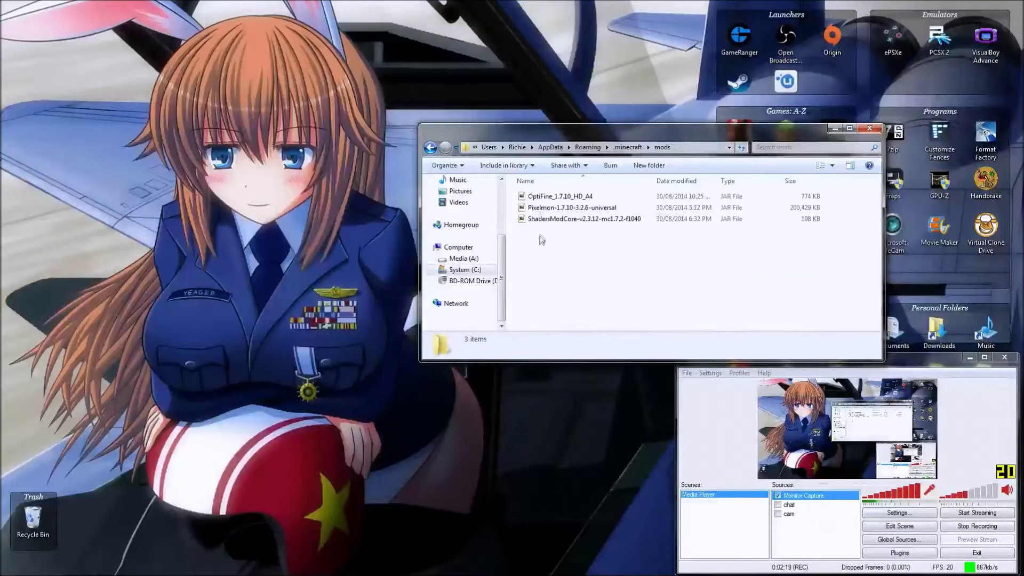
right_click(545, 231)
click(526, 268)
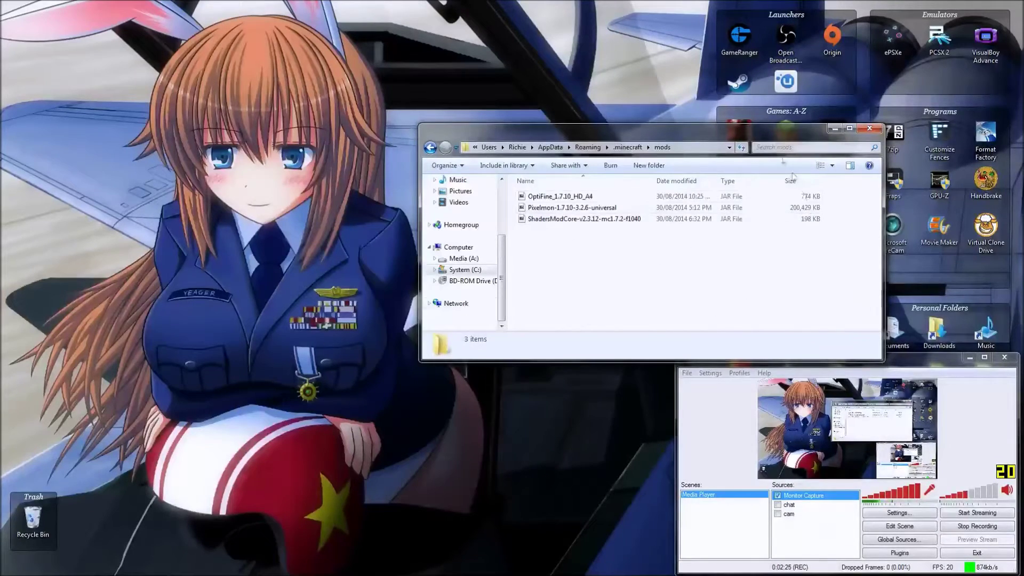
Start the Minecraft Launcher and save the OptiFine profile with release 1.7.10-Forge10.13.0.1180 as its version
drag(770, 139, 541, 355)
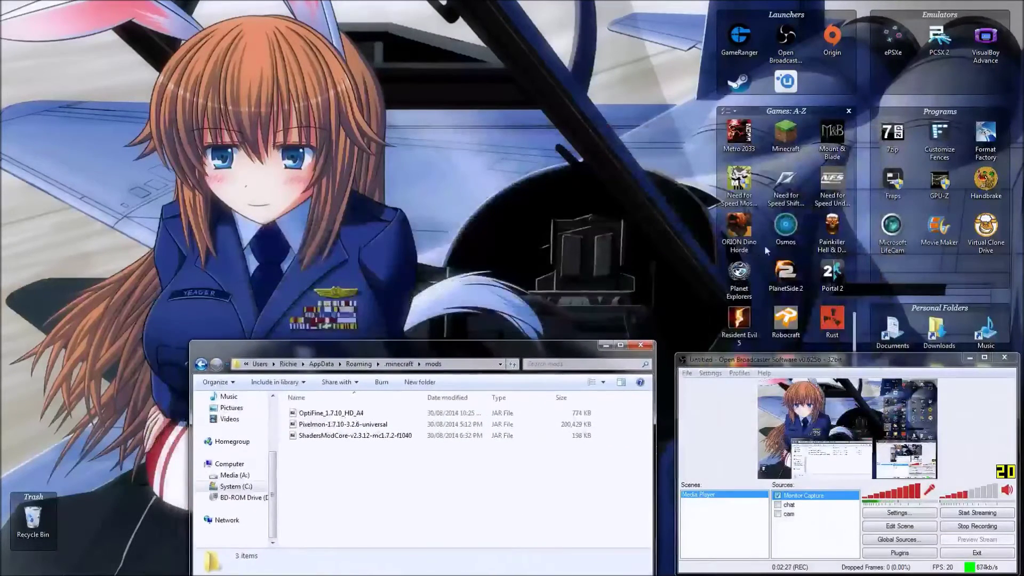
double_click(785, 148)
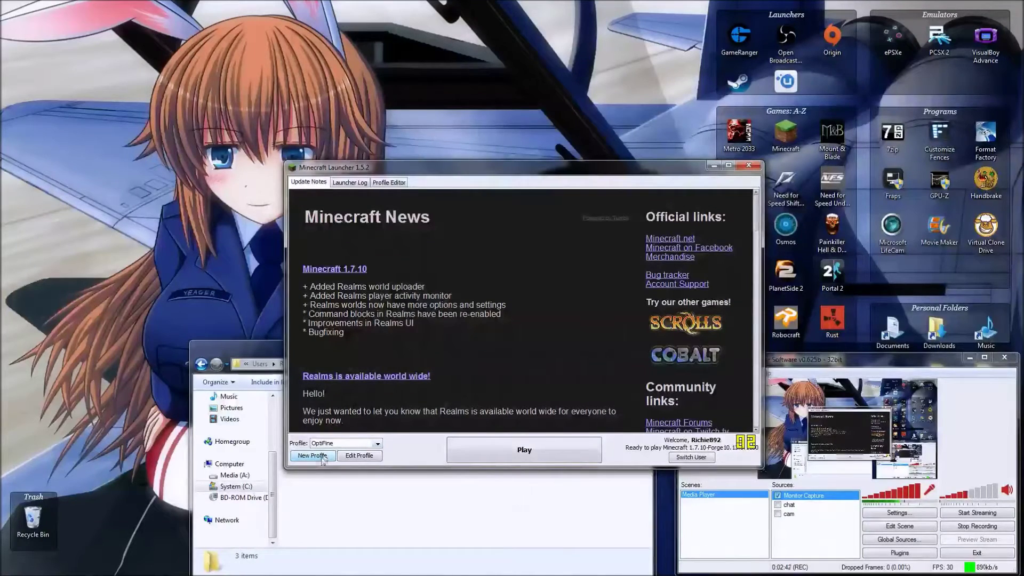
click(358, 457)
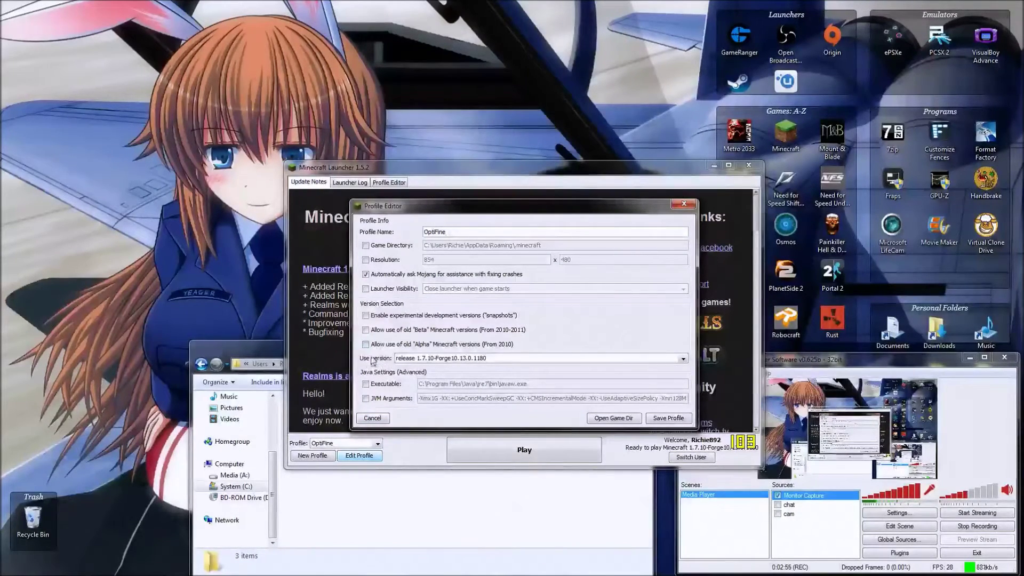
click(512, 362)
scroll(480, 395, down, 2)
scroll(453, 390, up, 2)
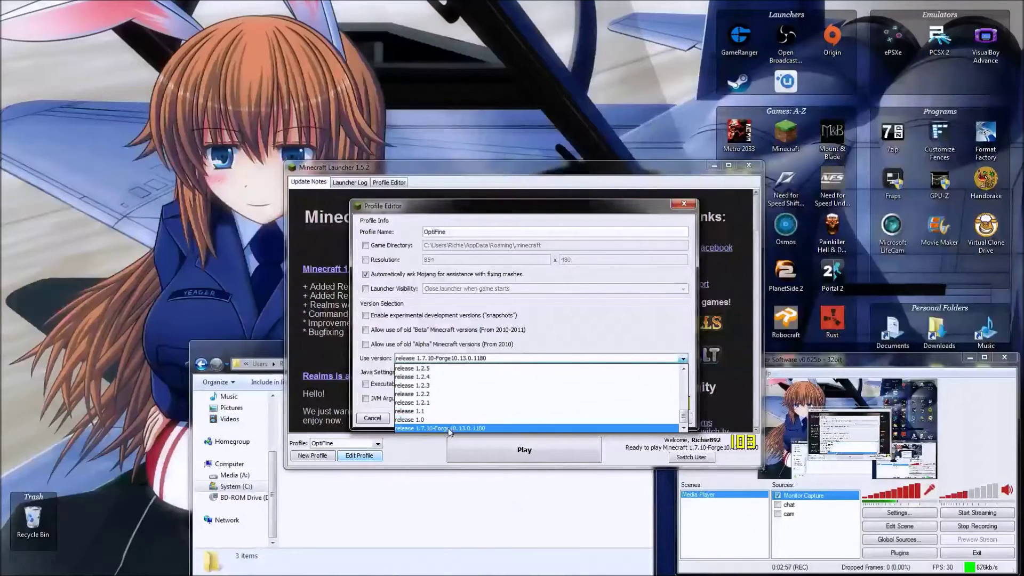
click(409, 372)
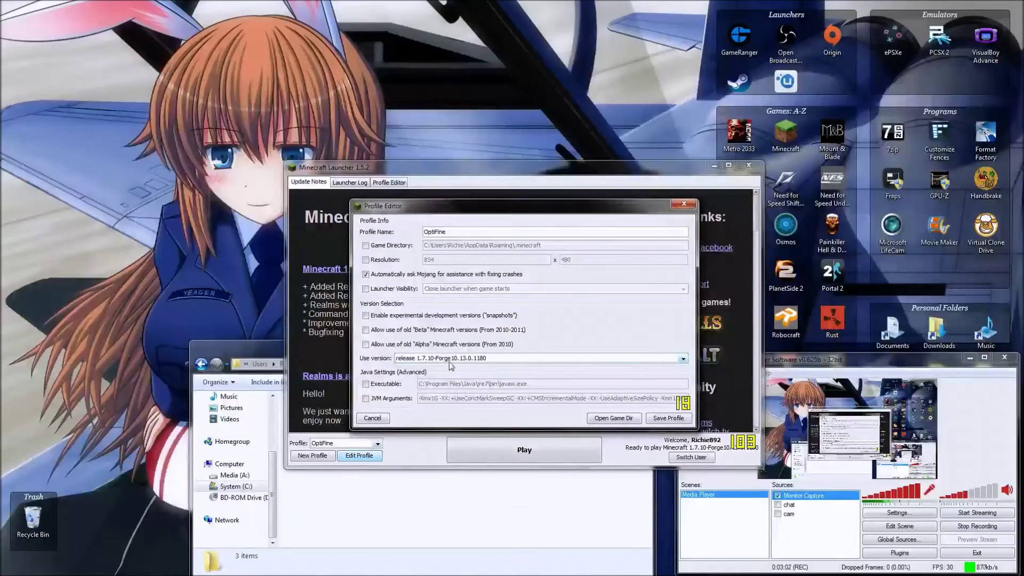
click(662, 422)
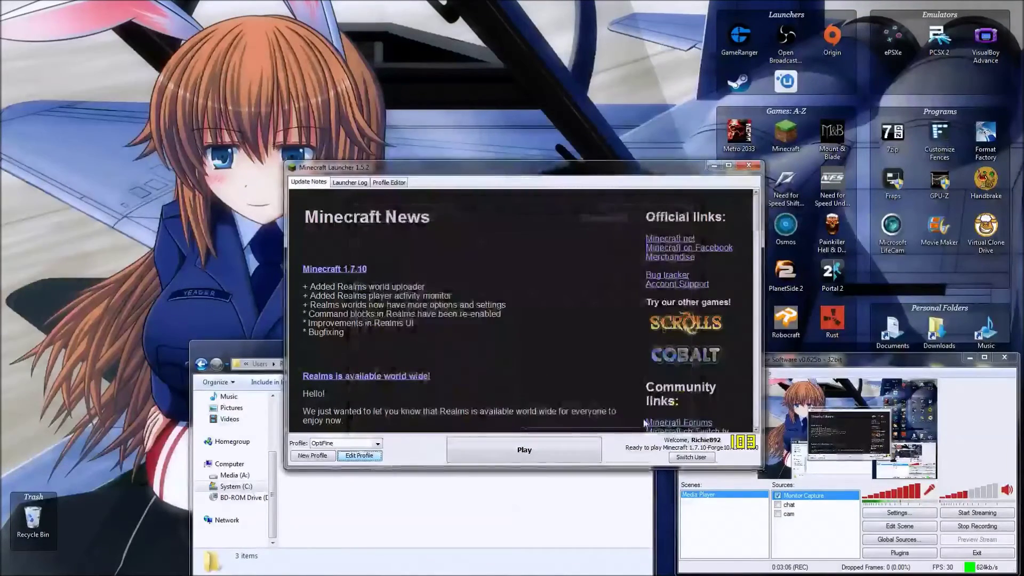
Launch Minecraft with the OptiFine profile, move its window clear of the folder window, and load an existing singleplayer world
click(555, 460)
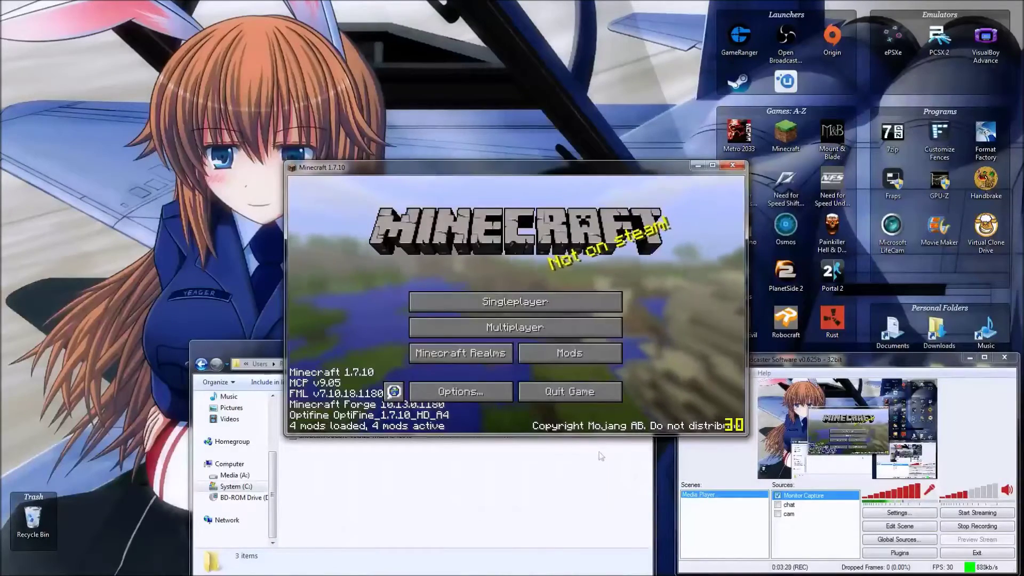
drag(555, 179, 274, 18)
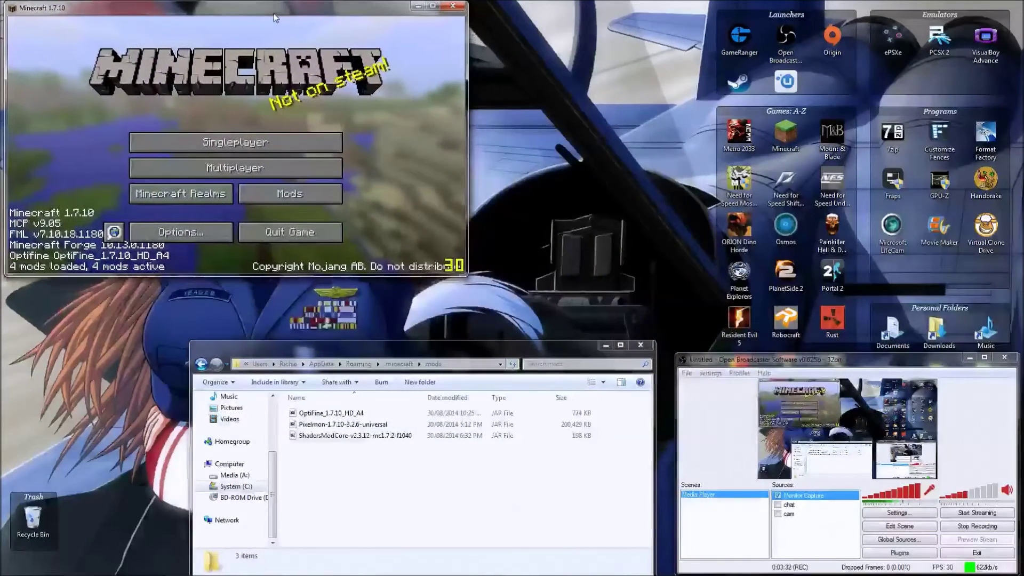
click(274, 143)
click(215, 166)
click(216, 166)
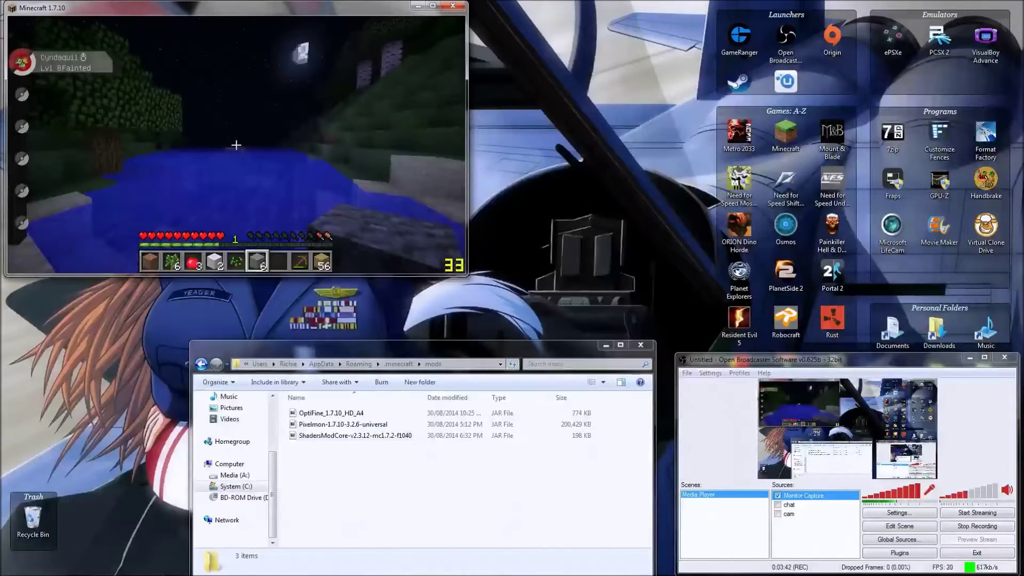
Pause the game, go to the Shaders options, and open the shaderpacks folder from there
key(Escape)
click(217, 175)
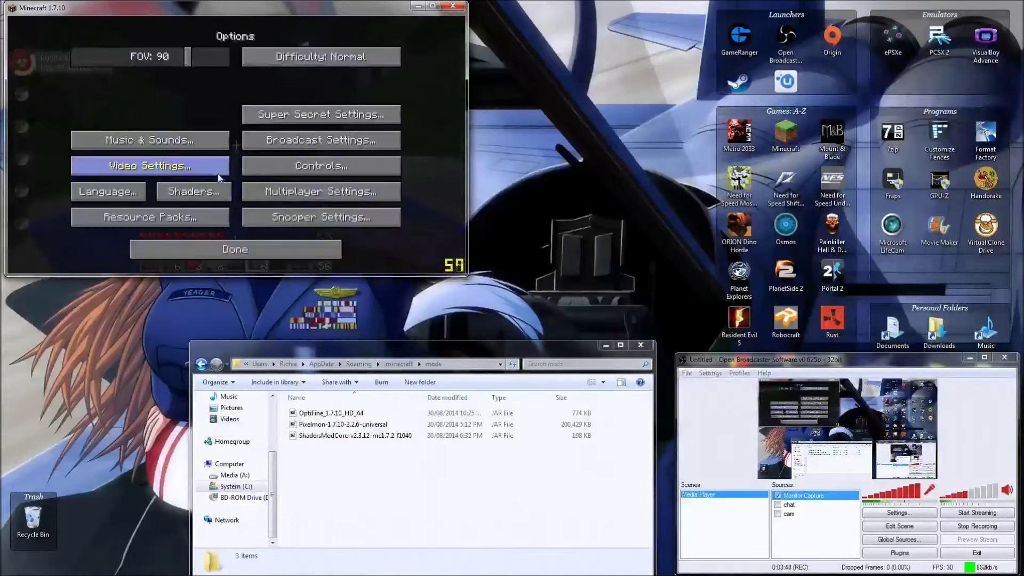
click(173, 197)
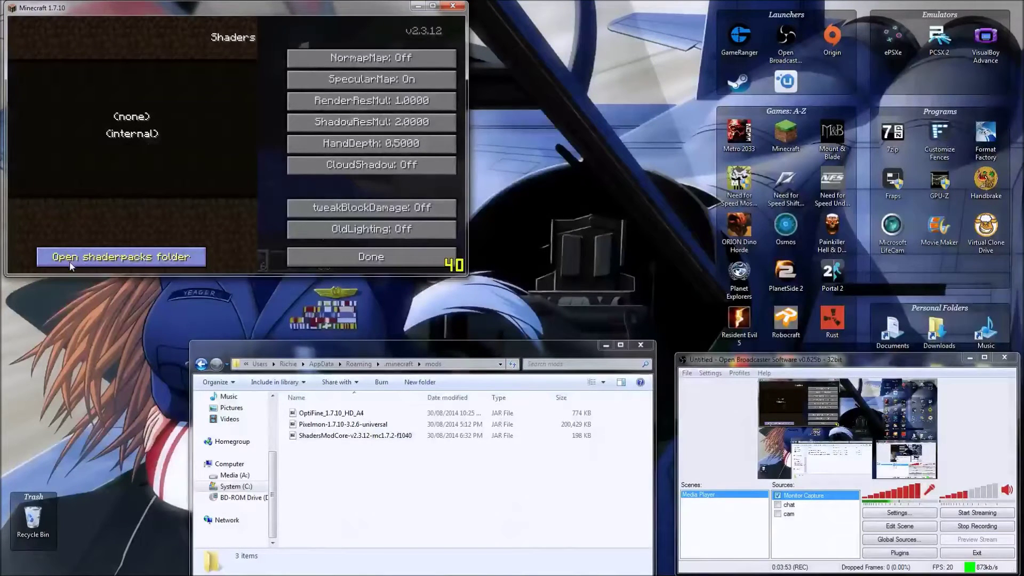
click(152, 261)
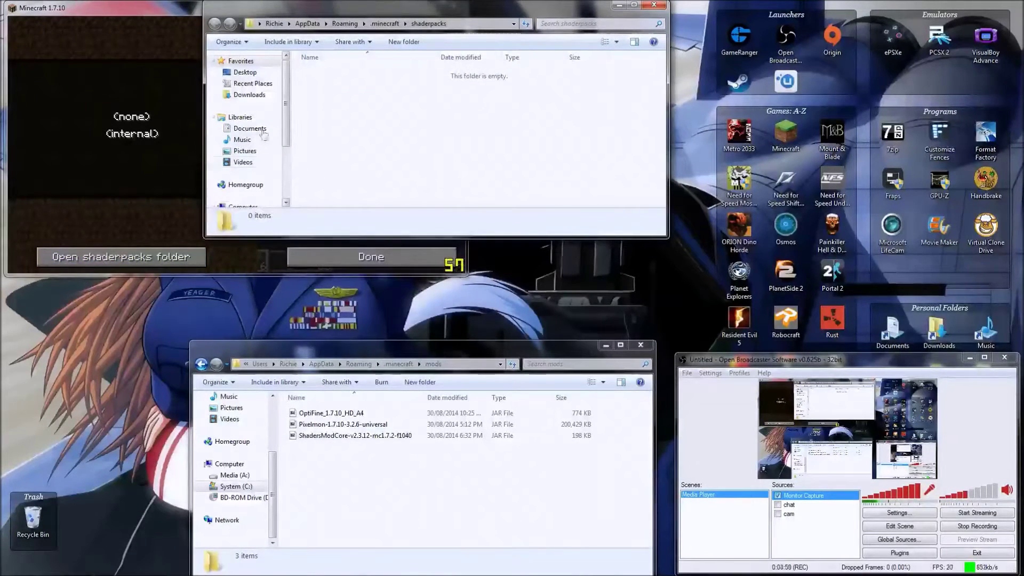
Copy the SEUS-v10.1-Ultra ZIP file from the Downloads folder
click(260, 96)
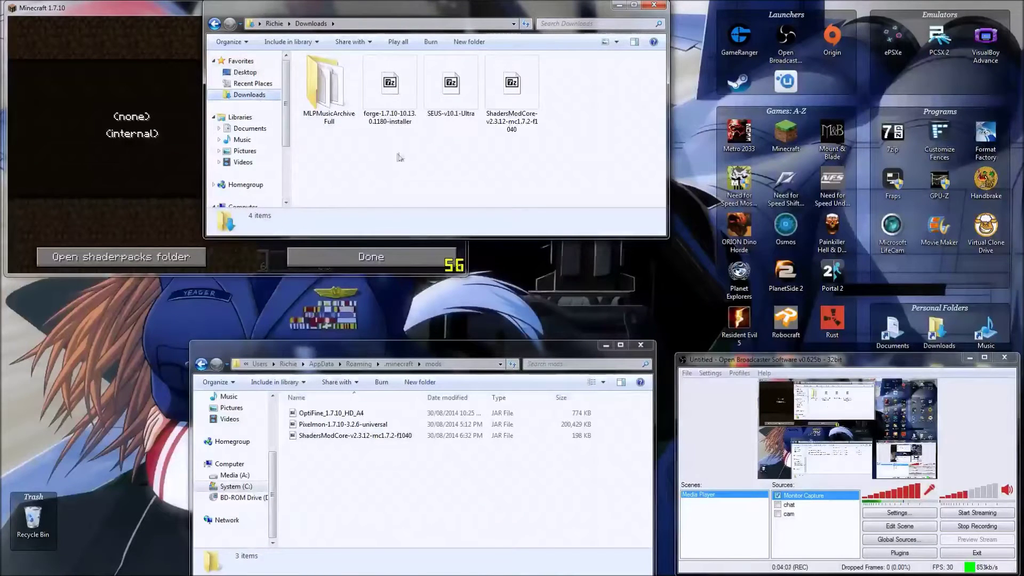
right_click(453, 110)
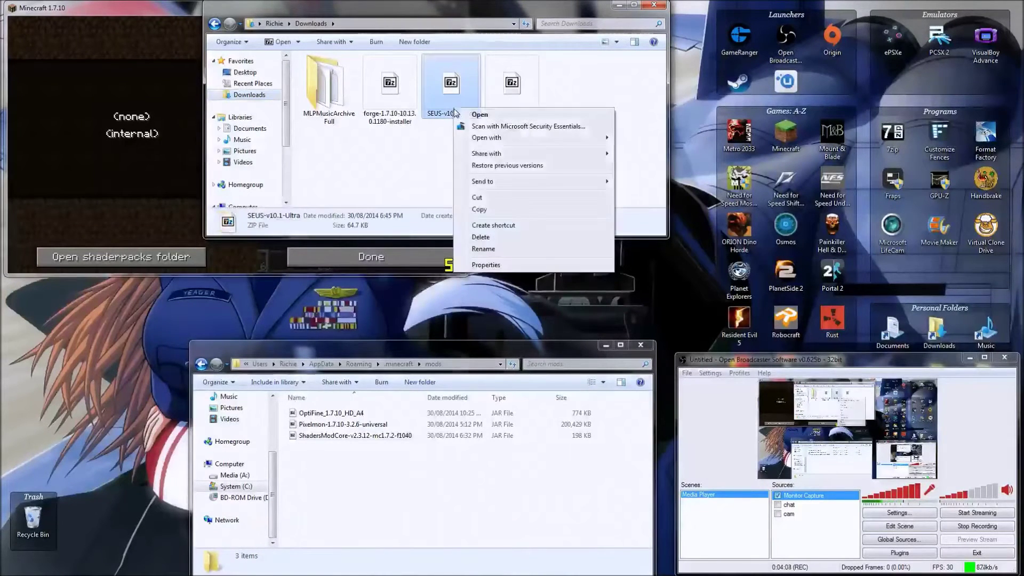
click(480, 209)
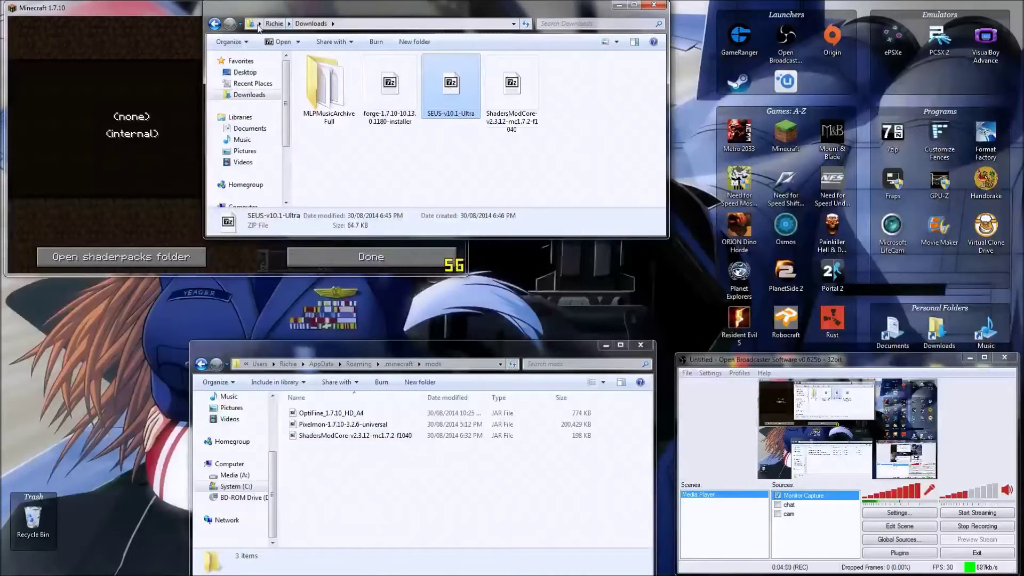
Return to the shaderpacks folder through the user's profile folder, AppData, Roaming and .minecraft
click(274, 23)
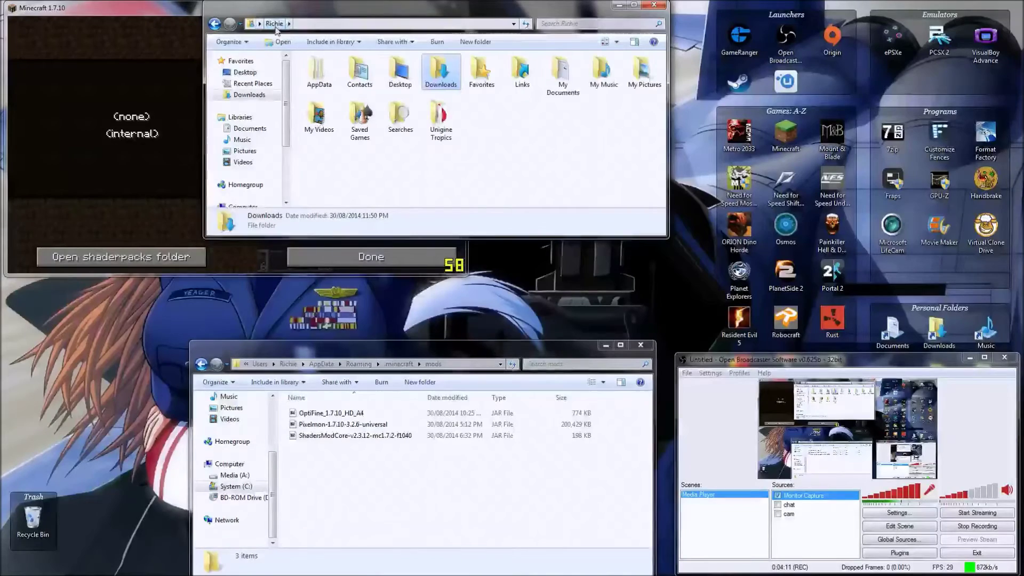
double_click(319, 72)
click(319, 96)
double_click(319, 96)
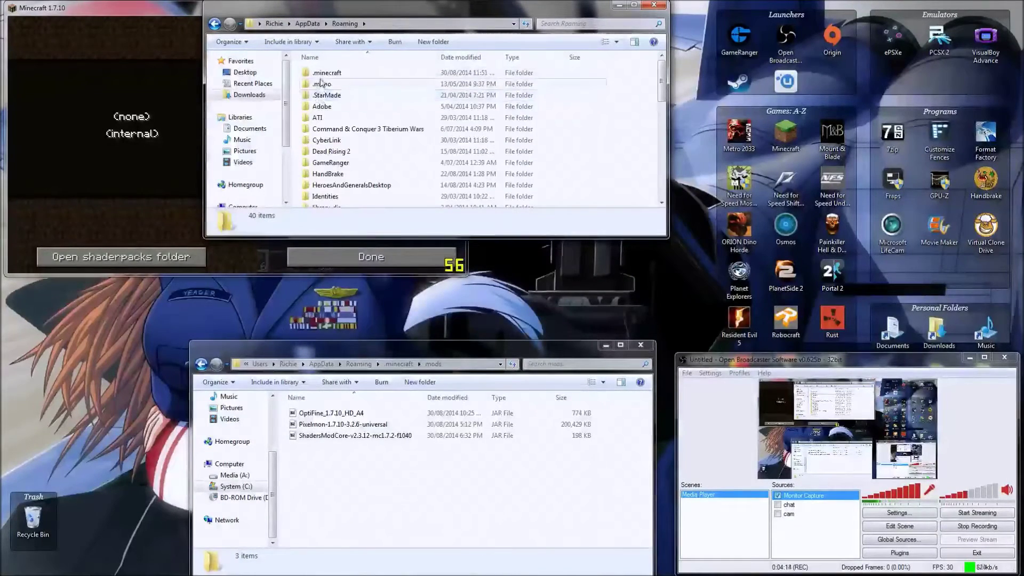
double_click(320, 73)
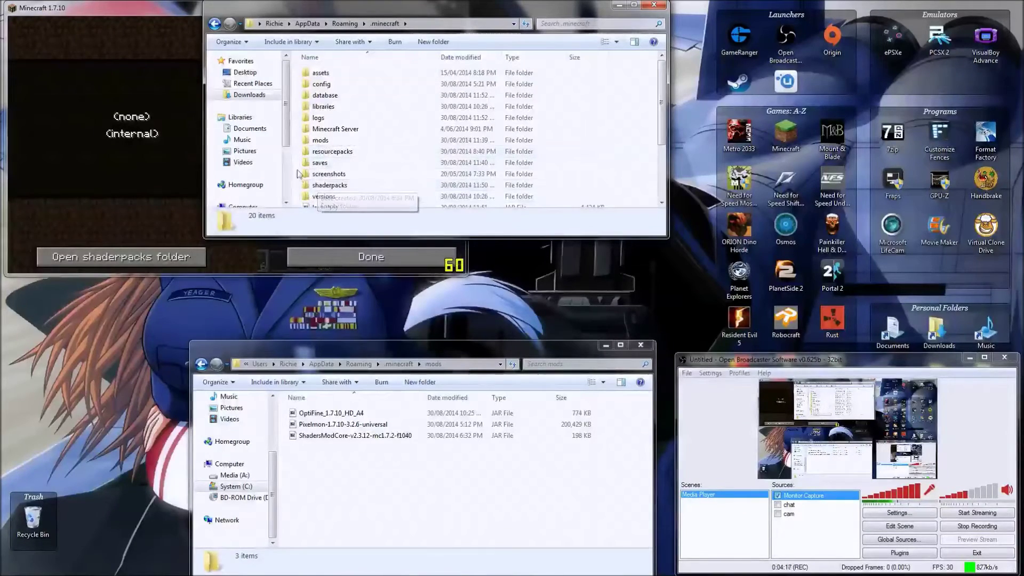
scroll(312, 133, down, 2)
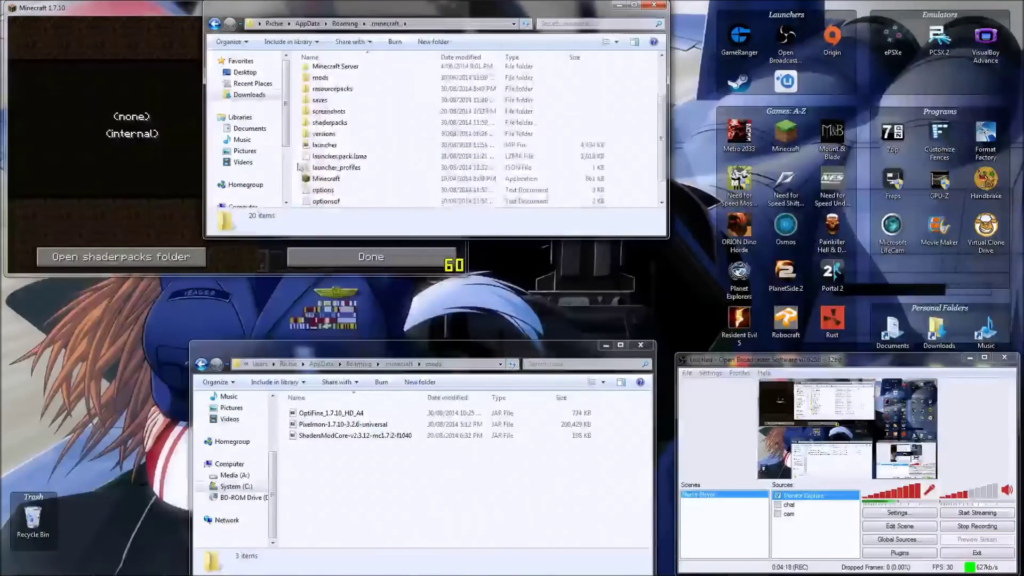
double_click(318, 124)
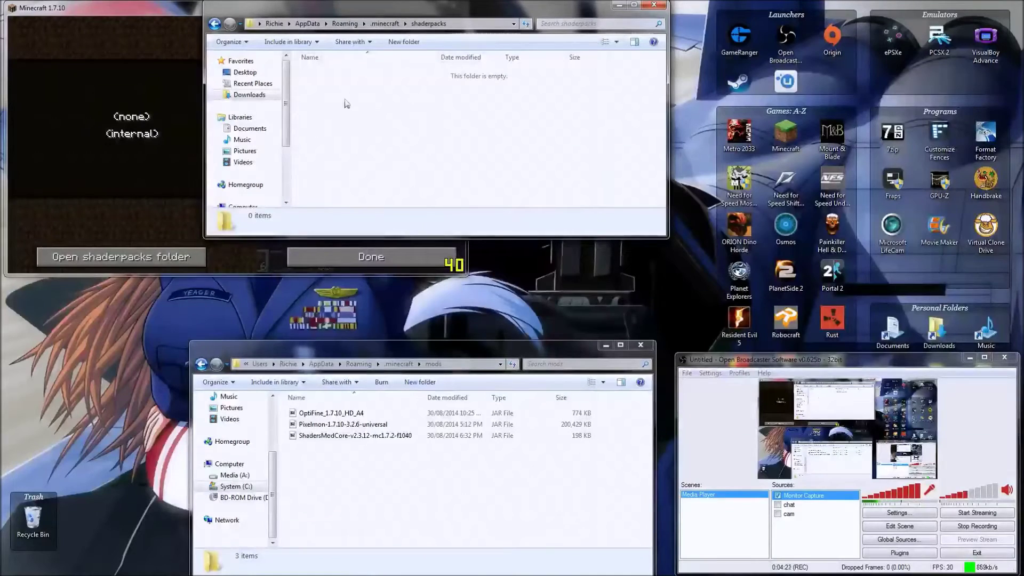
Paste the SEUS-v10.1-Ultra ZIP file into shaderpacks and close the folder window
right_click(359, 92)
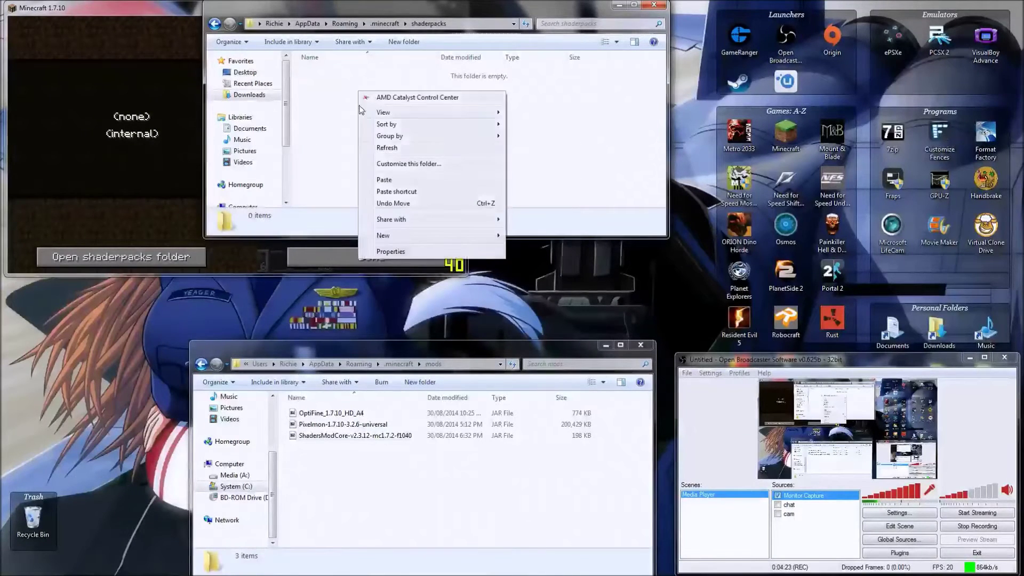
click(383, 178)
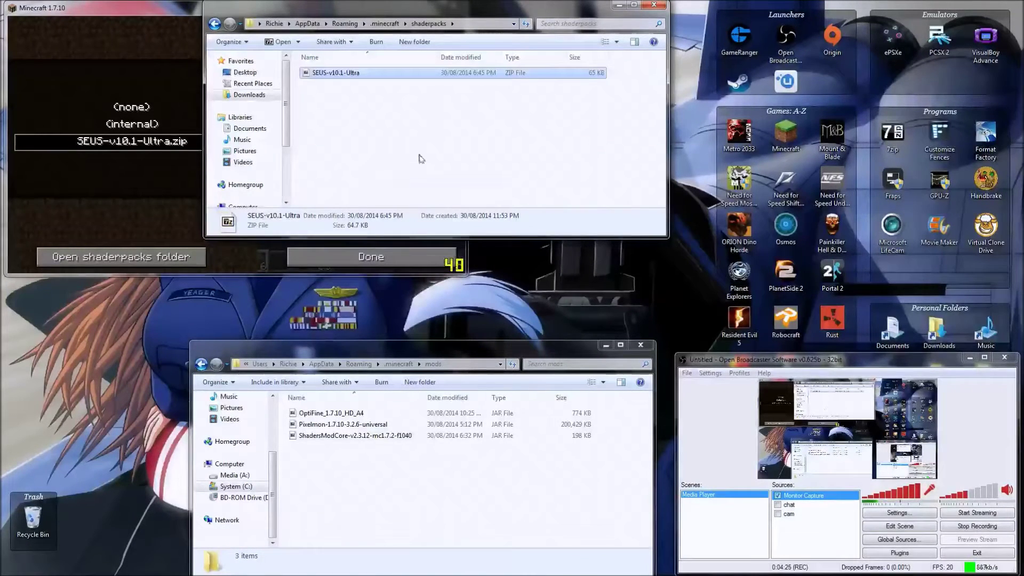
click(654, 5)
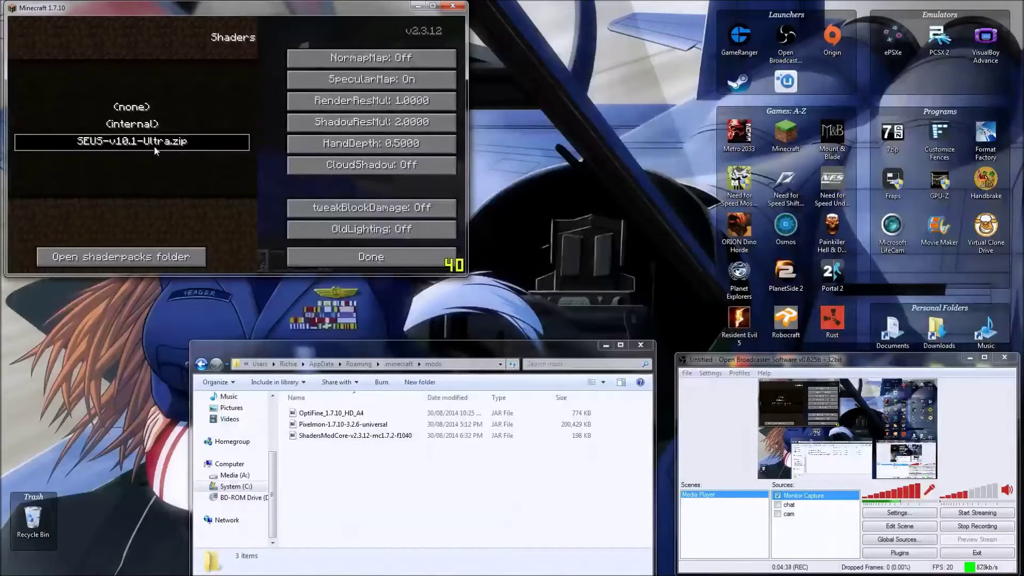
Accept the Shaders options with SEUS-v10.1-Ultra.zip as the active pack and return to the game
click(355, 258)
click(237, 249)
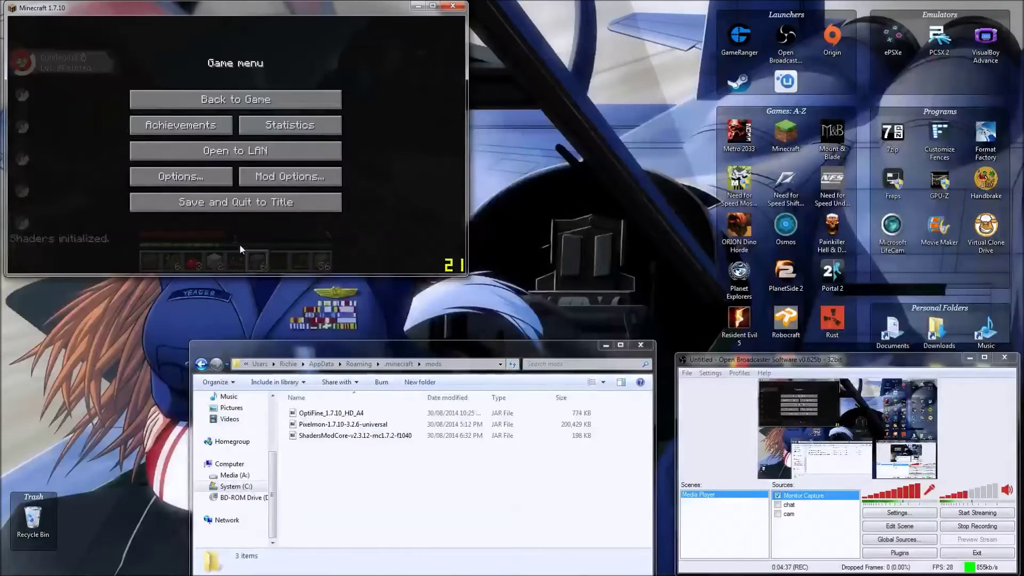
click(236, 100)
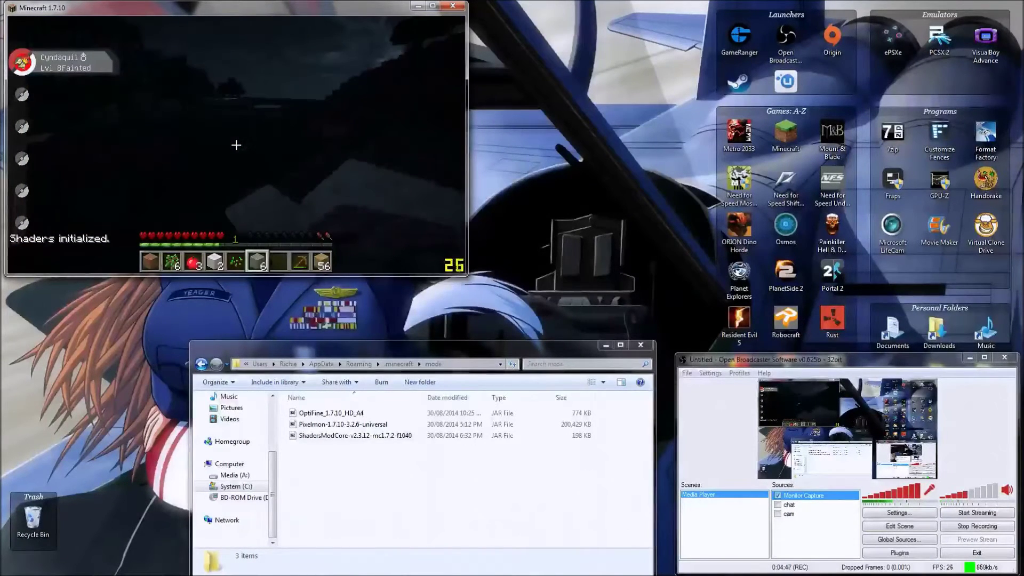
Save and quit the current world and create a singleplayer Survival world named New World
key(Escape)
click(194, 202)
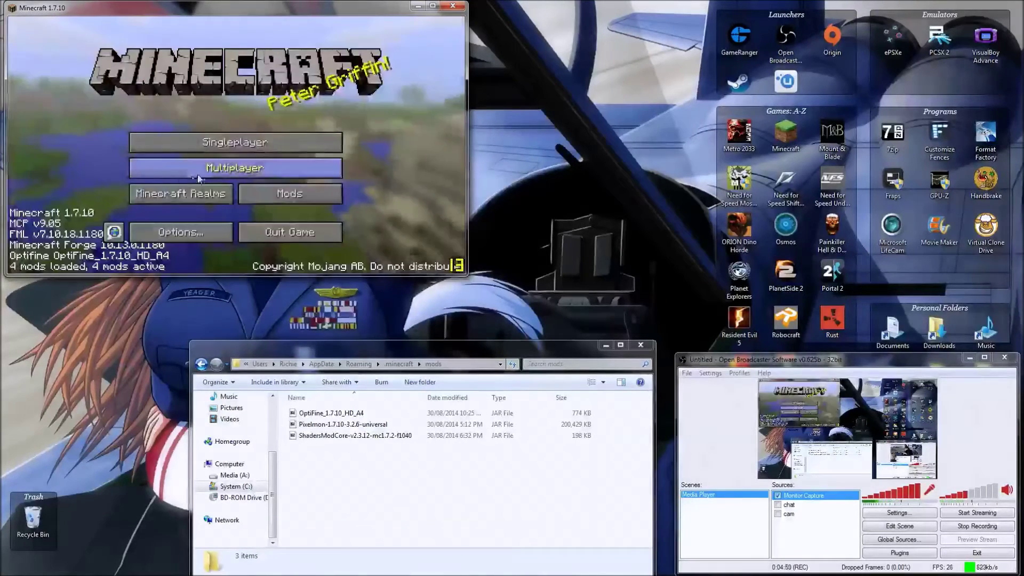
click(201, 143)
click(306, 227)
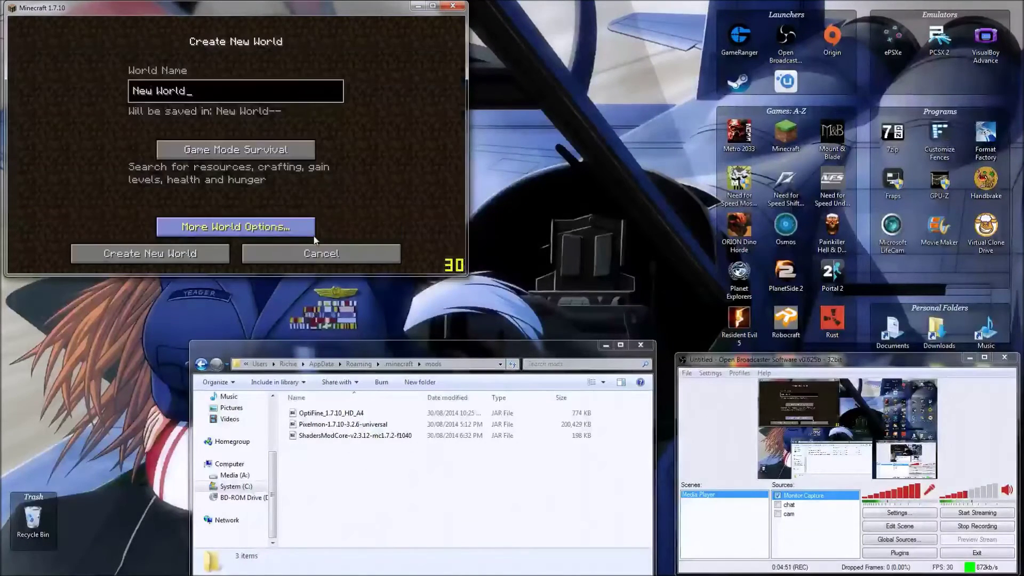
click(208, 257)
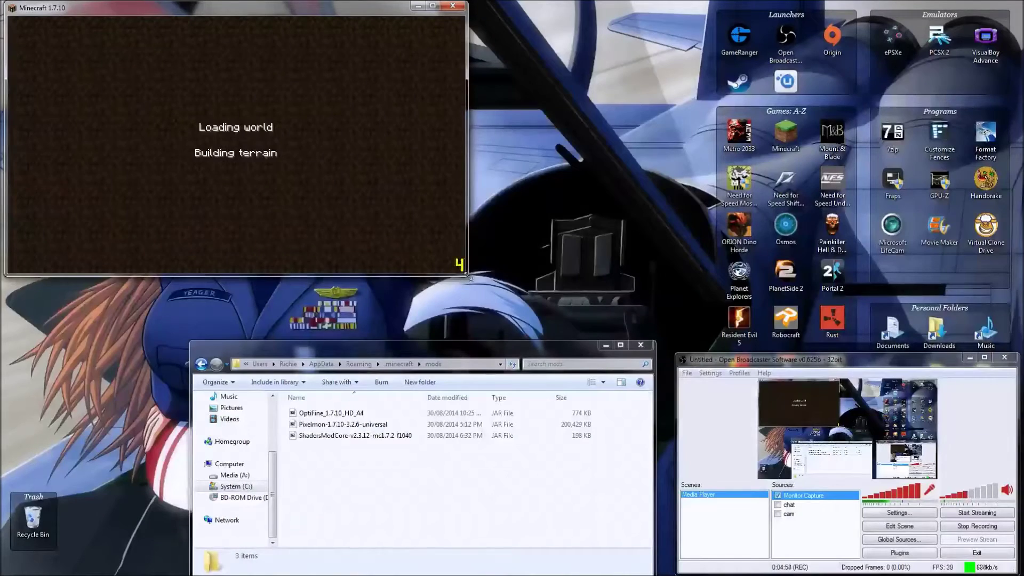
Enlarge the Minecraft window and pick Mudkip as the starter Pokemon
drag(470, 276, 679, 399)
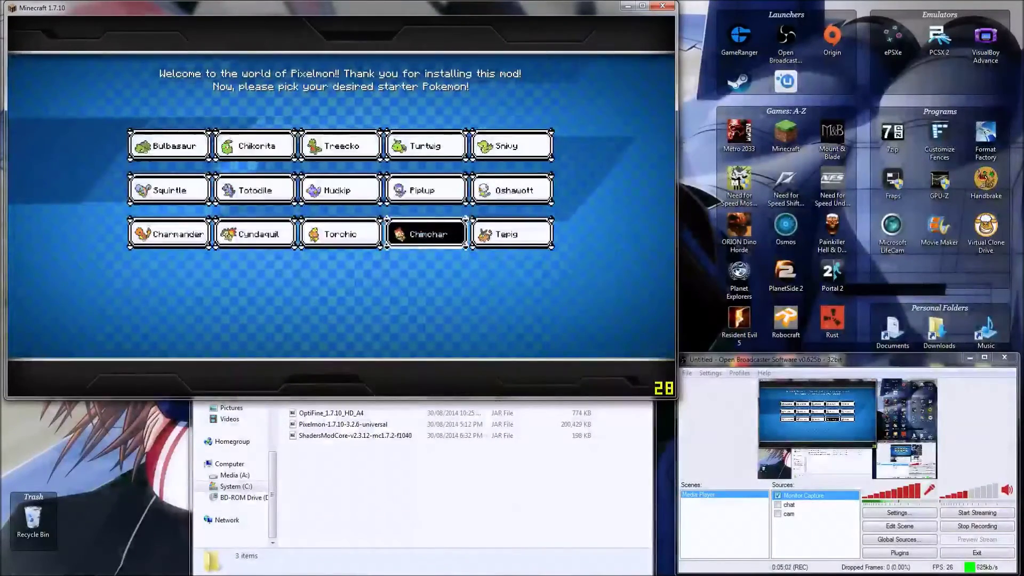
click(368, 196)
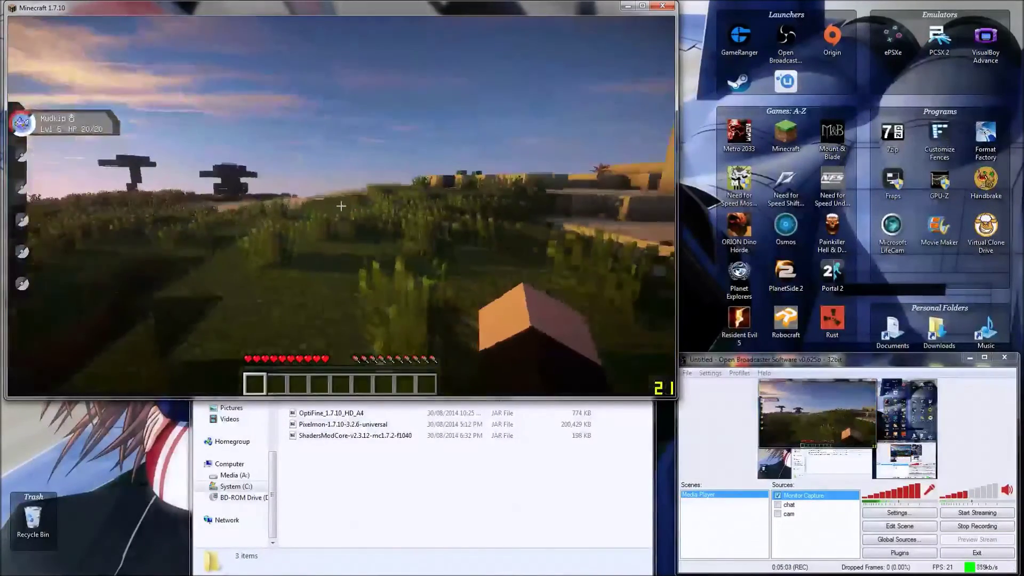
Walk through the new world to examine the shader effects on the sky, grass, water and sand
mouse_move(341, 206)
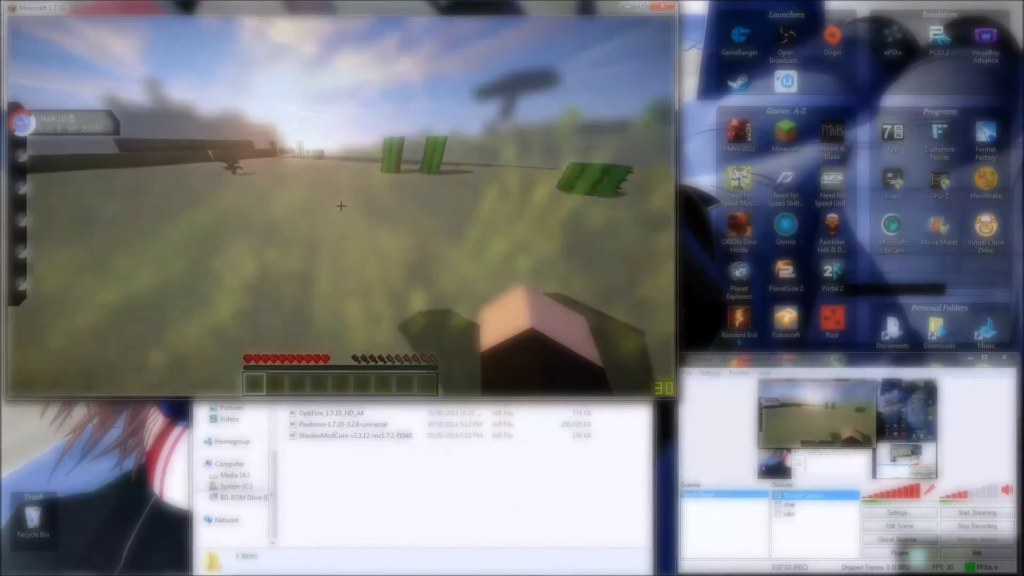
key(w)
mouse_move(341, 206)
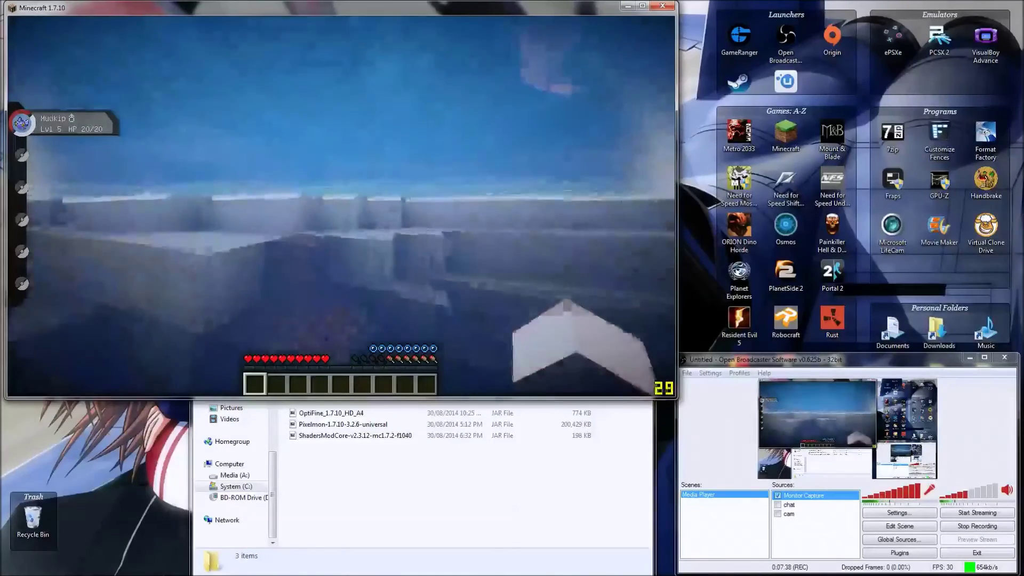
key(w)
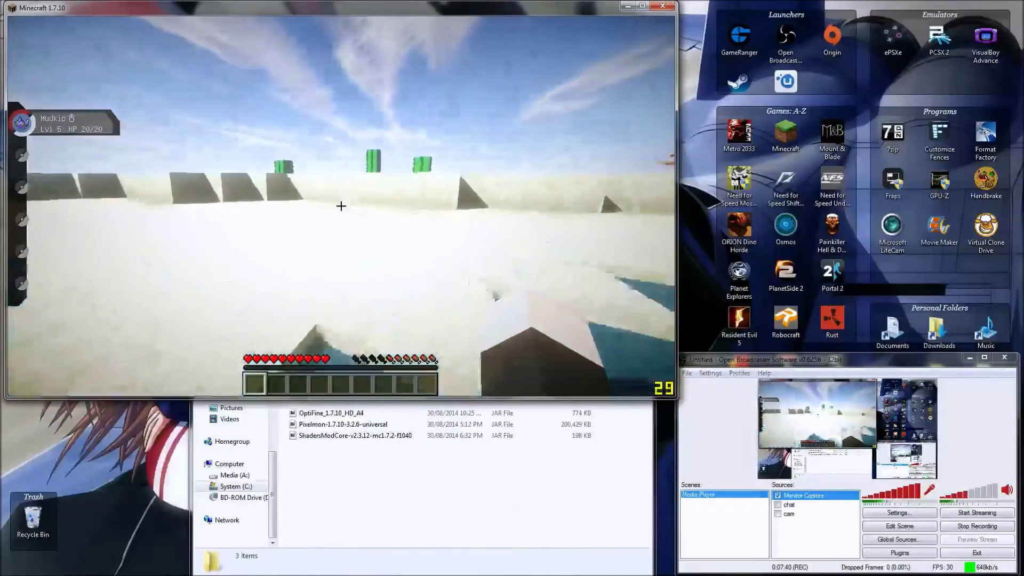
Pause the game in the new world and close the Minecraft 1.7.10 window
key(Escape)
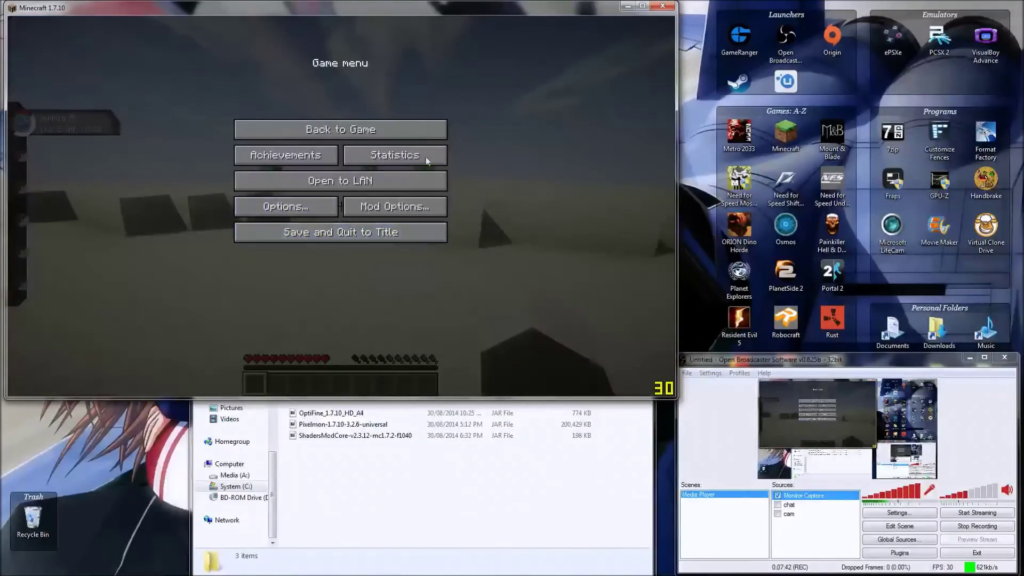
click(662, 6)
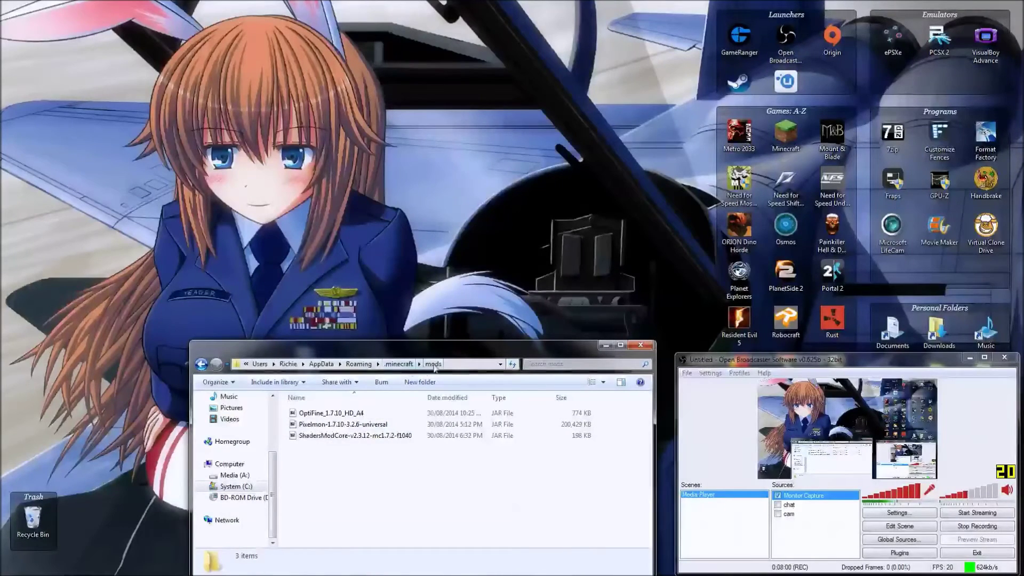
Browse from the Users folder through AppData, Roaming and .minecraft to the mods folder to review its location, and close the Explorer window
click(286, 365)
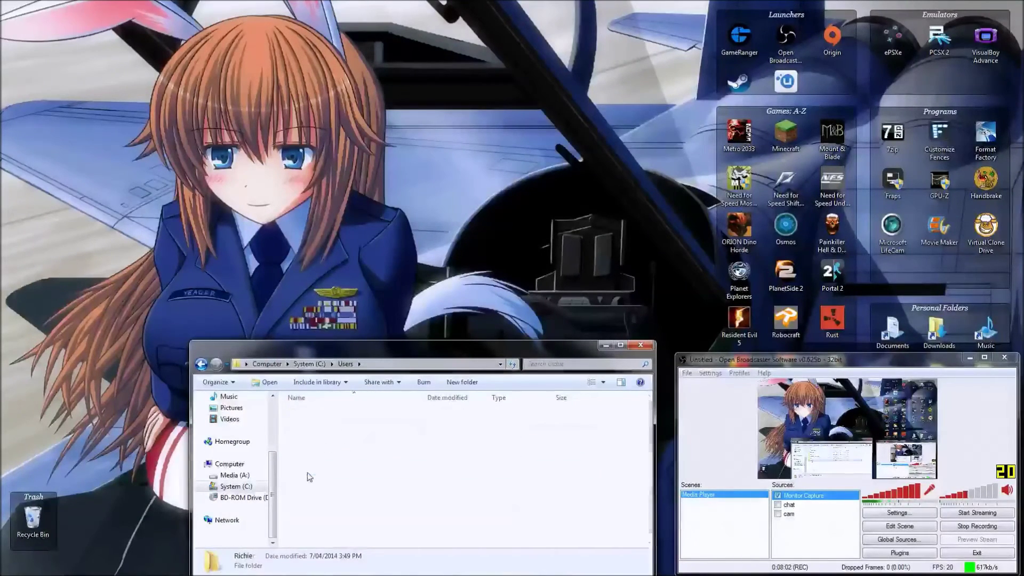
double_click(311, 413)
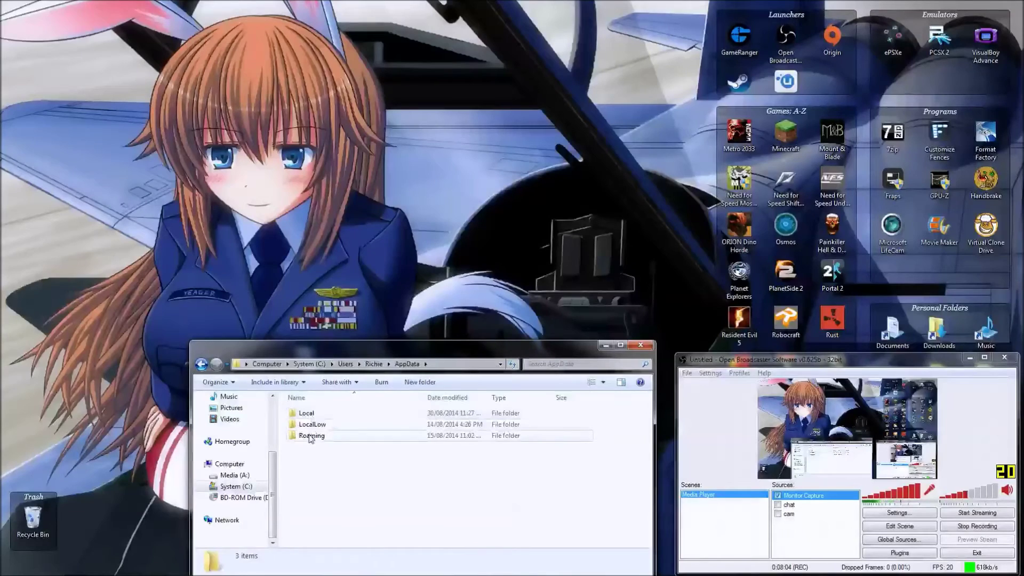
double_click(312, 436)
double_click(313, 413)
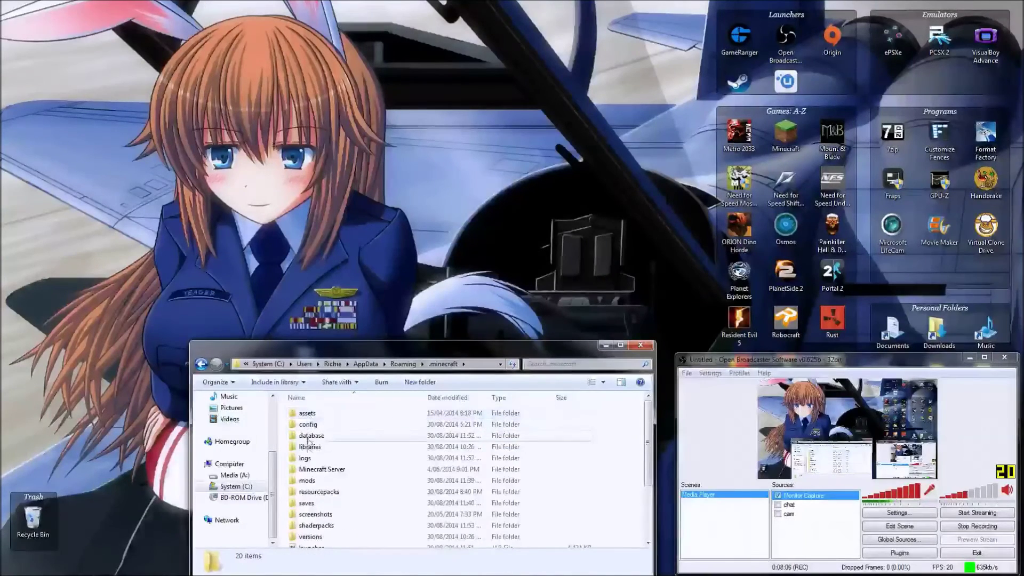
double_click(306, 481)
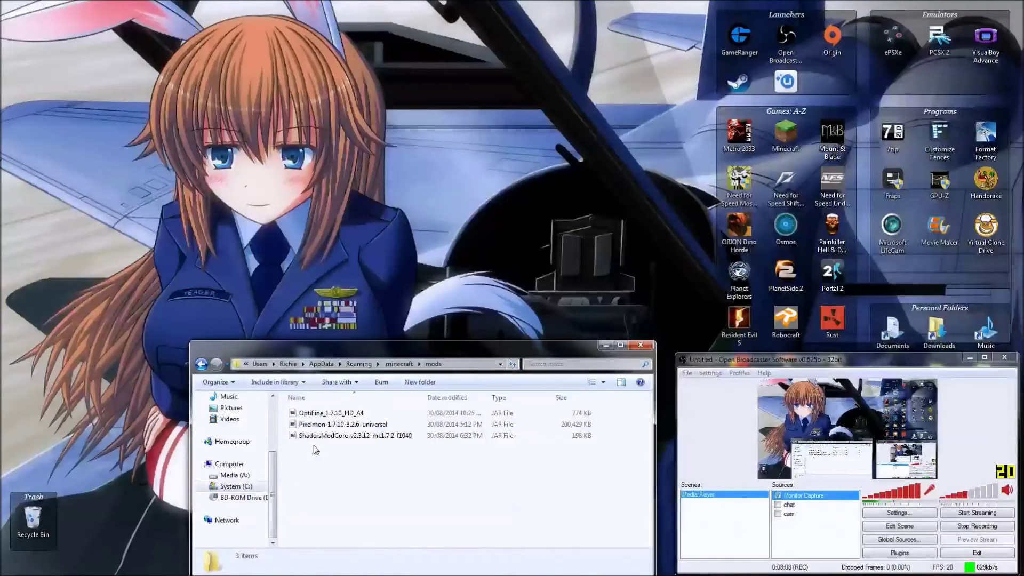
click(641, 345)
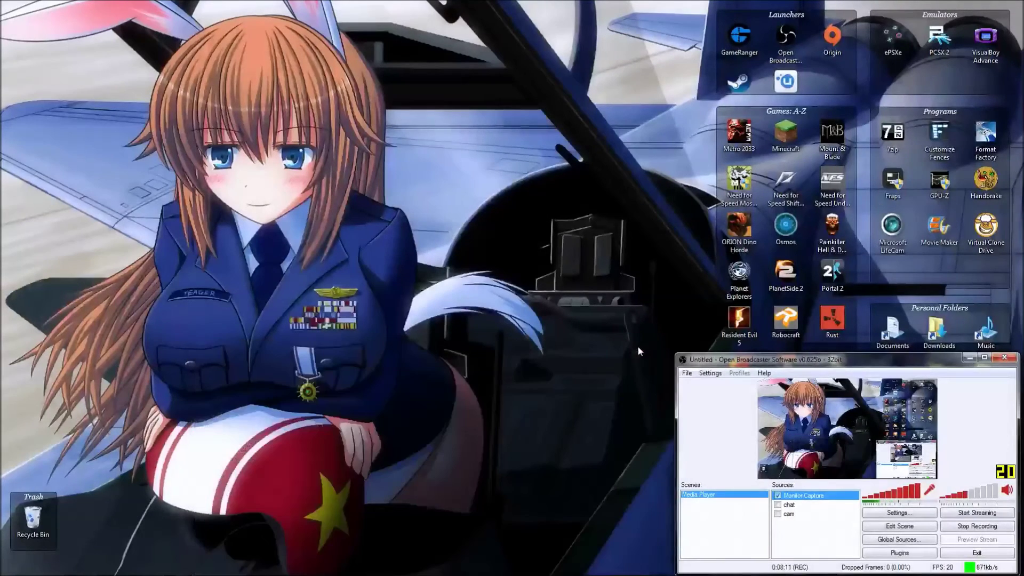
Start the Minecraft launcher from the desktop, leaving the shortcut's name as it is
click(773, 152)
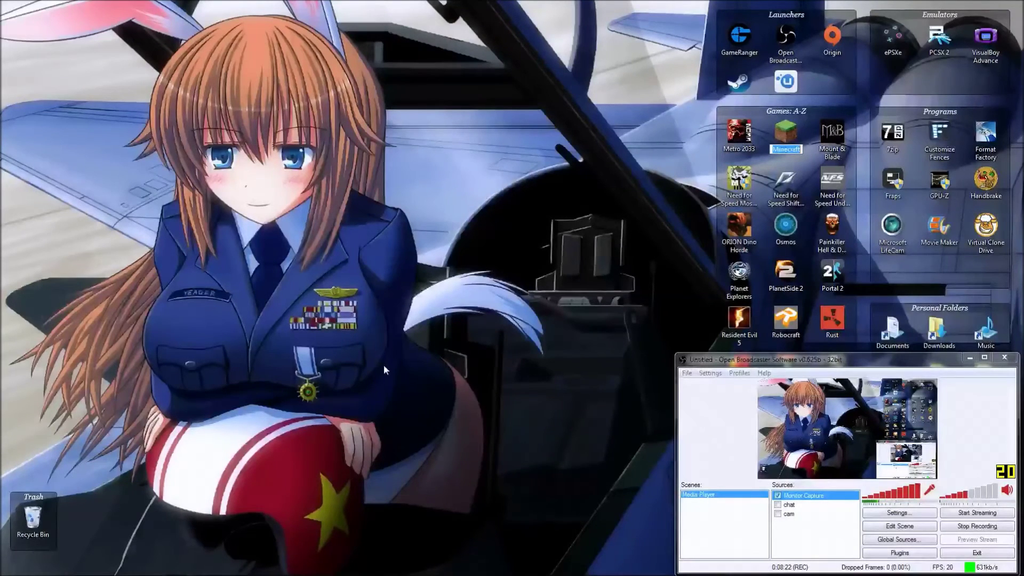
key(Return)
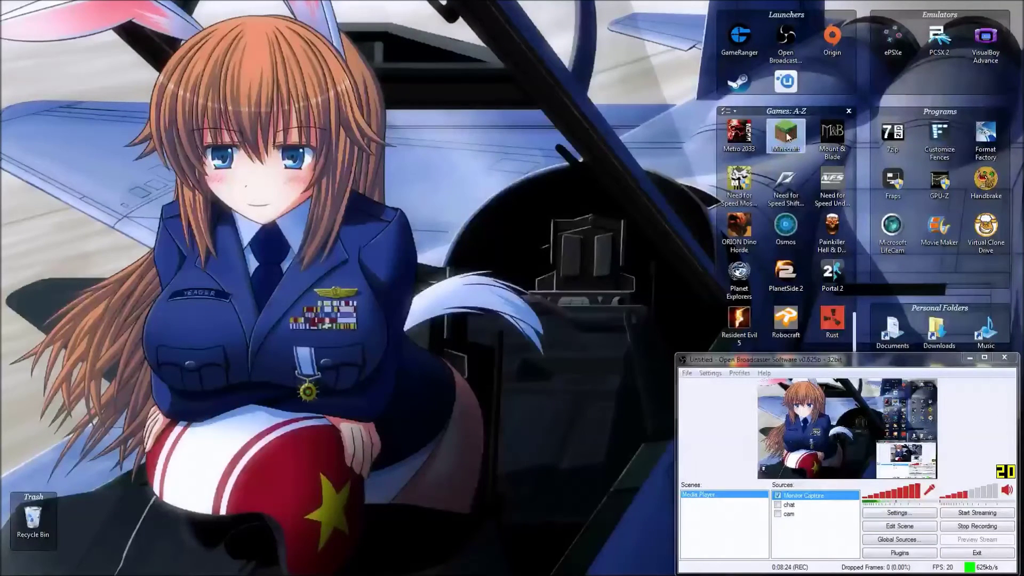
key(Return)
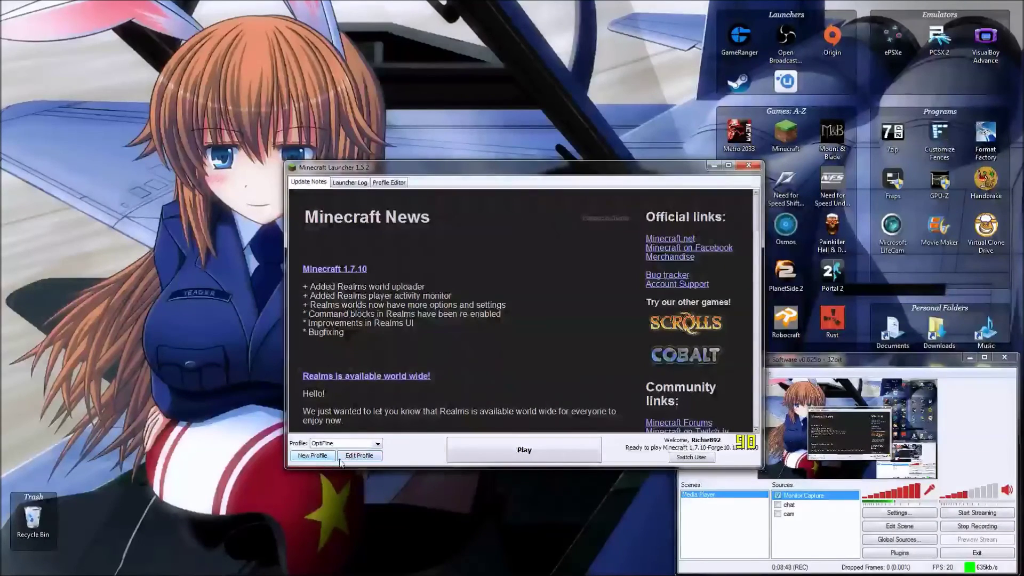
Choose Forge as the launcher profile in place of OptiFine
click(377, 444)
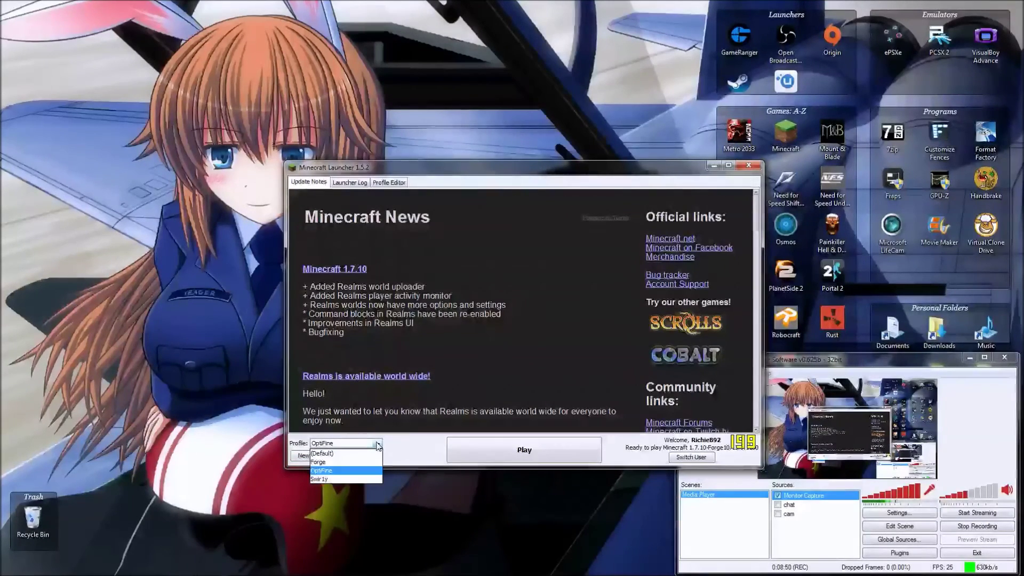
click(321, 462)
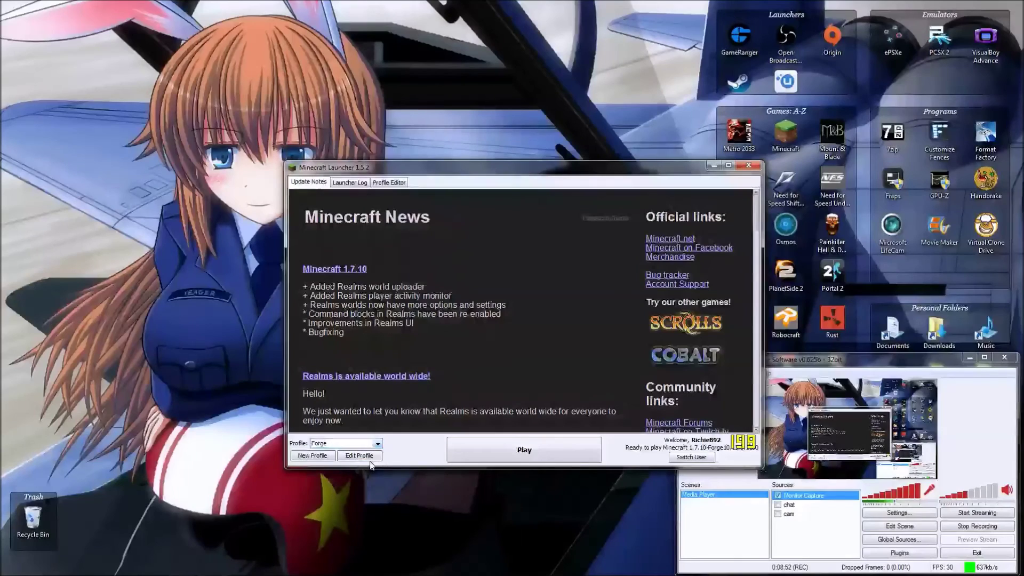
click(378, 444)
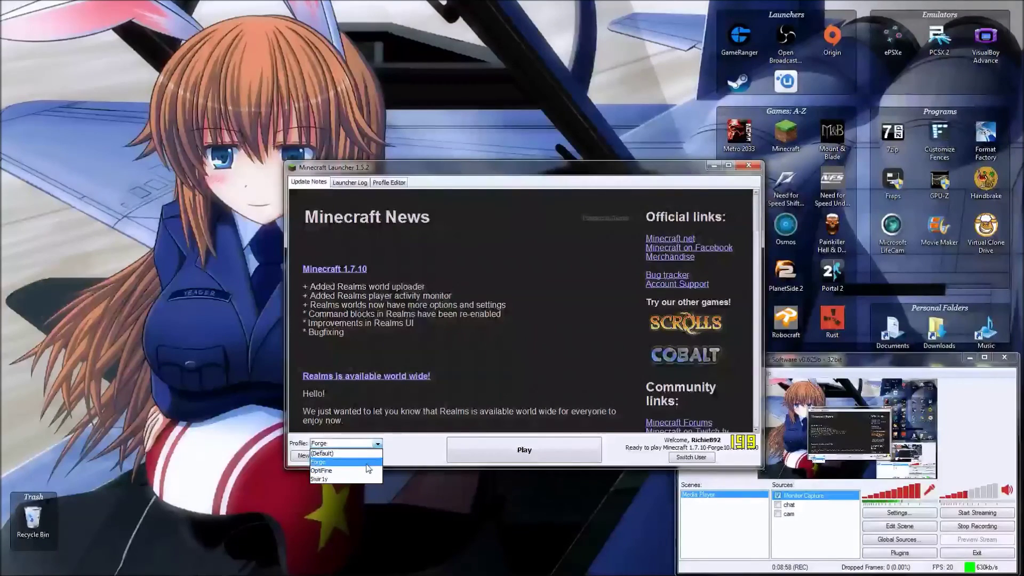
click(368, 463)
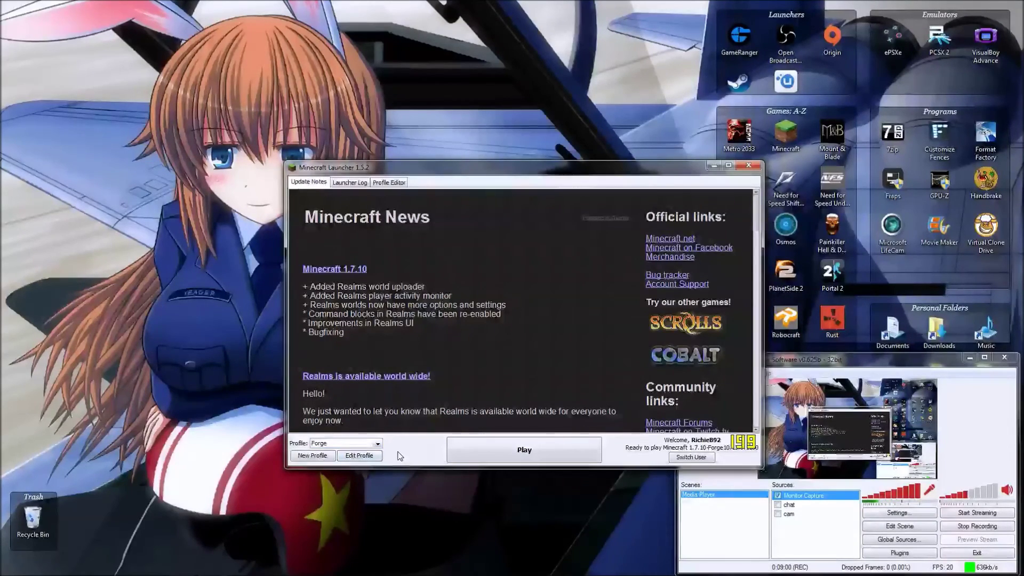